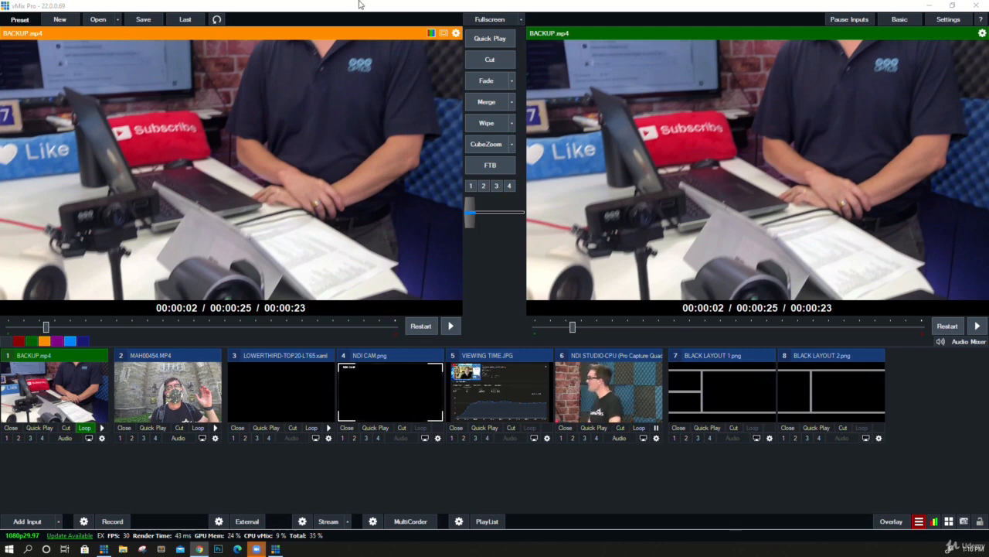
Step: Select Output as the fullscreen source for Display 1
left_click(521, 21)
mouse_move(510, 32)
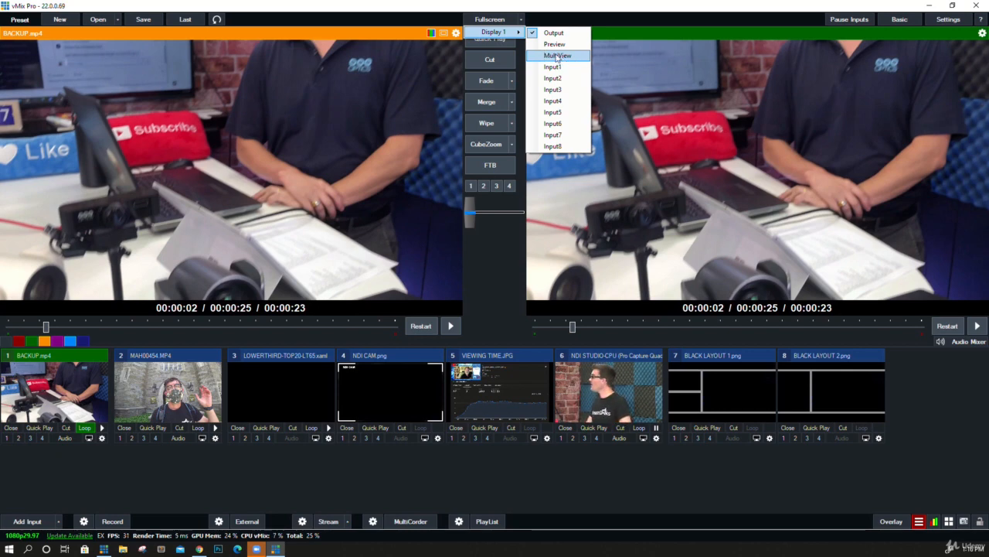
left_click(550, 31)
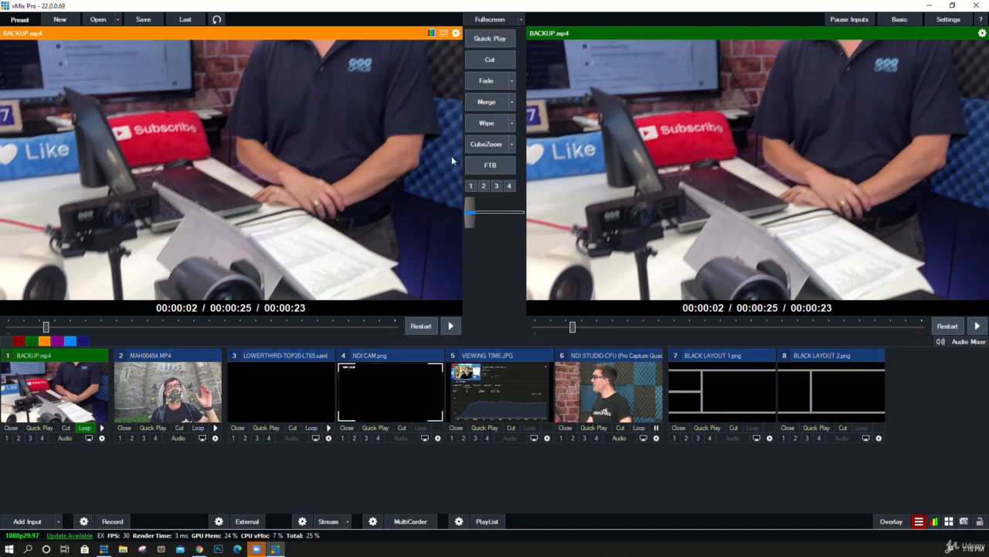
Step: Add a black Colour input to the production
left_click(27, 521)
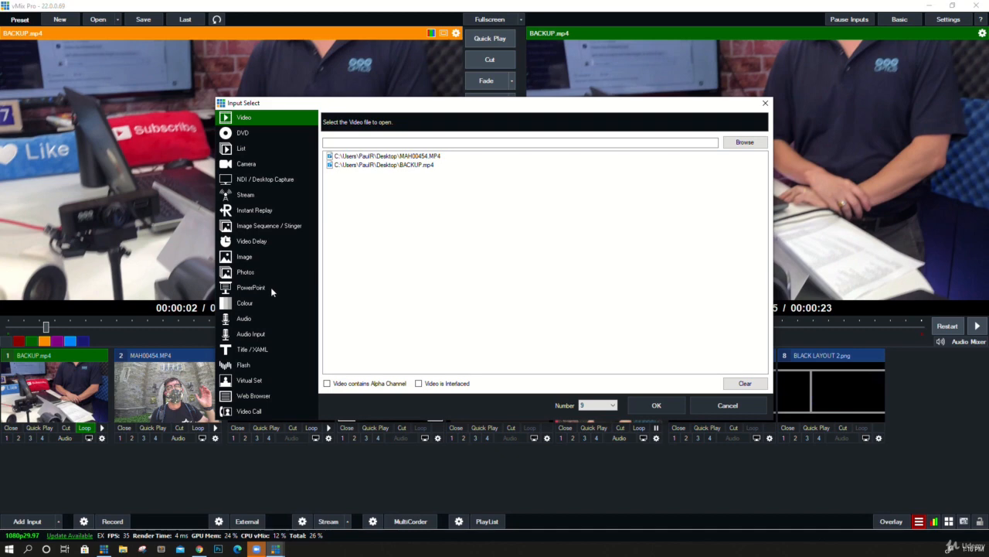
left_click(267, 303)
left_click(657, 405)
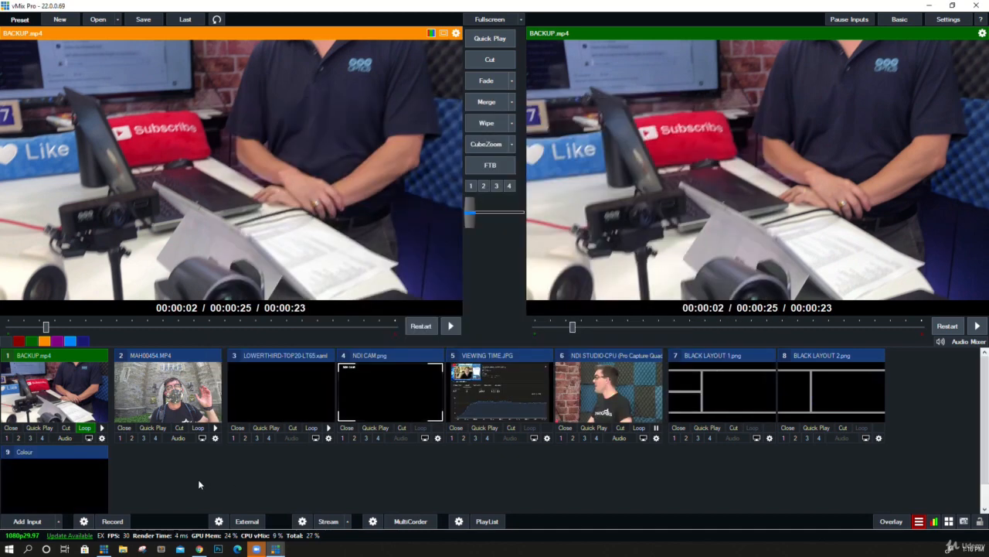
Step: Put BACKUP.mp4 on layer 10 of the Colour input's multi view, shrunk and placed in the frame's upper-left corner
double_click(86, 470)
left_click(235, 196)
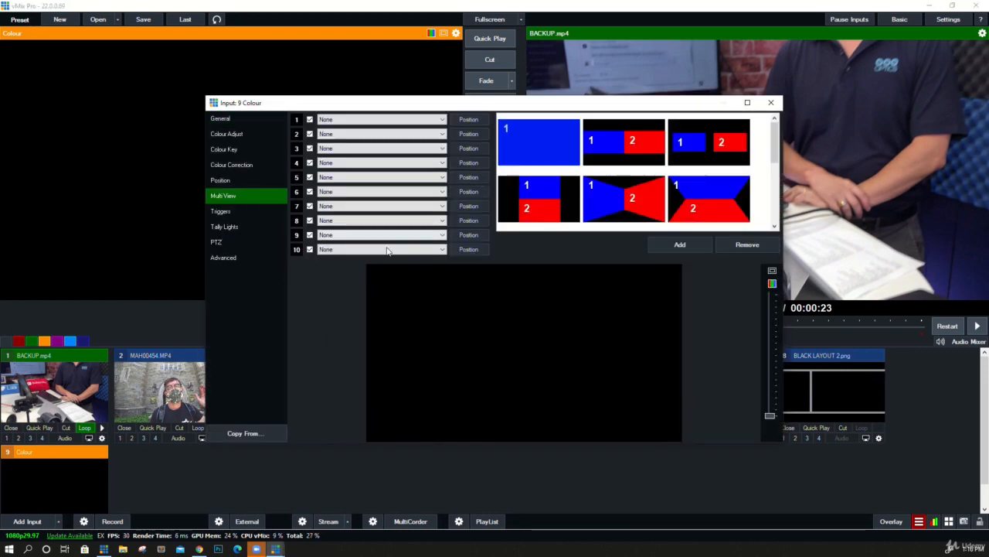
left_click(388, 249)
left_click(355, 260)
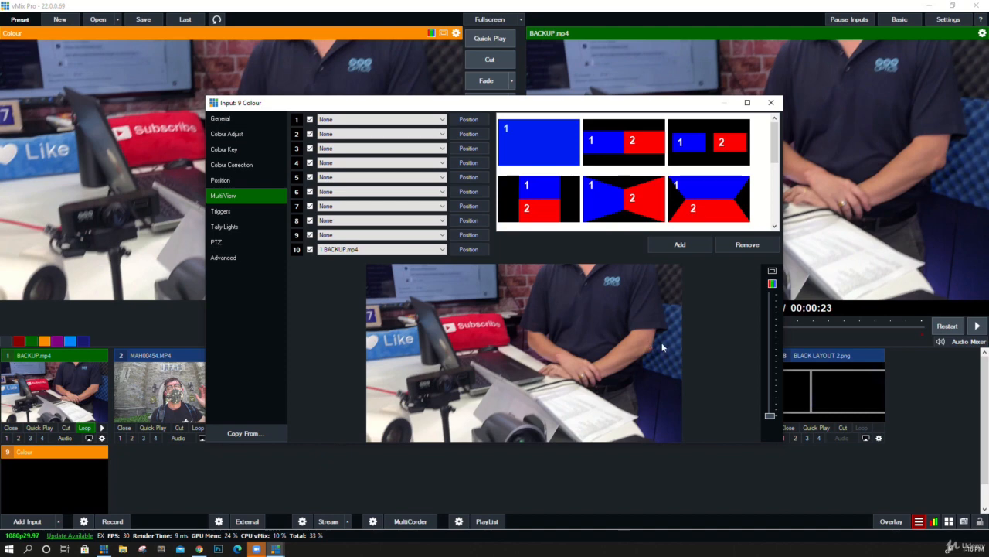
scroll(616, 344, "down", 10)
left_click_drag(491, 327, 403, 279)
Step: Add MAH00454.MP4 as multi view layer 9 and place it, scaled down, on the right side of the frame
left_click(402, 235)
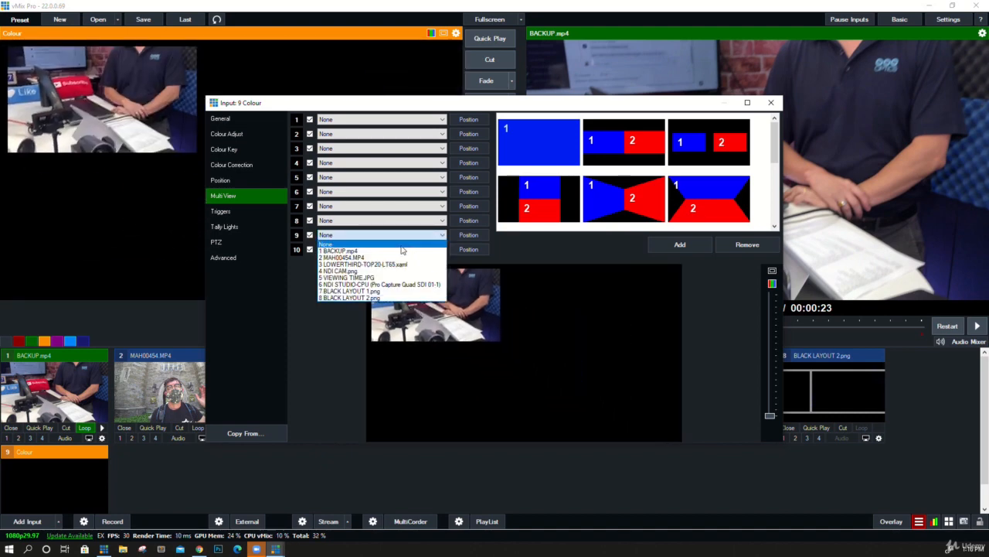
left_click(351, 258)
scroll(586, 353, "down", 10)
left_click_drag(463, 364, 557, 376)
Step: Add VIEWING TIME.JPG as multi view layer 8, scaled down and positioned in the frame's lower left below BACKUP.mp4
left_click(397, 222)
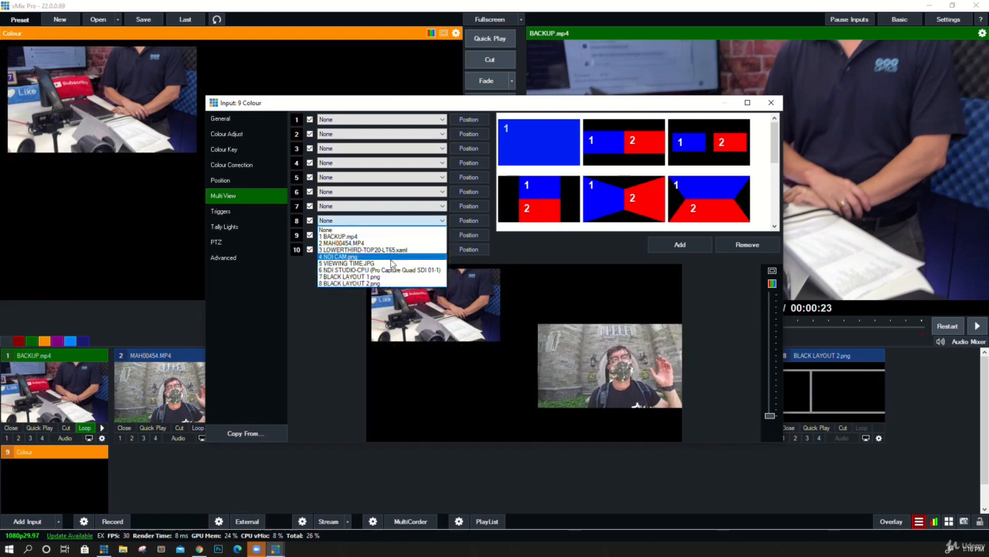
left_click(396, 265)
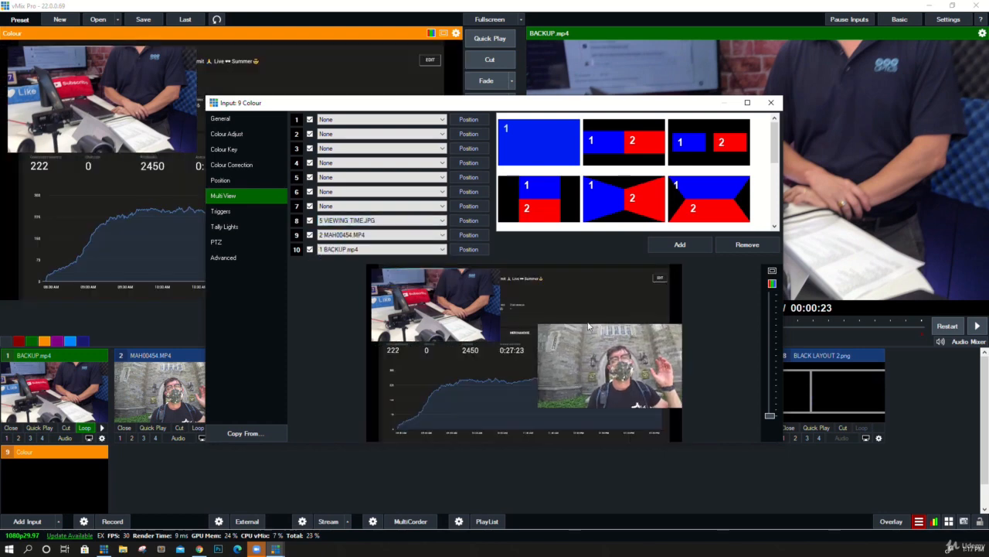
scroll(487, 342, "down", 8)
scroll(457, 403, "up", 5)
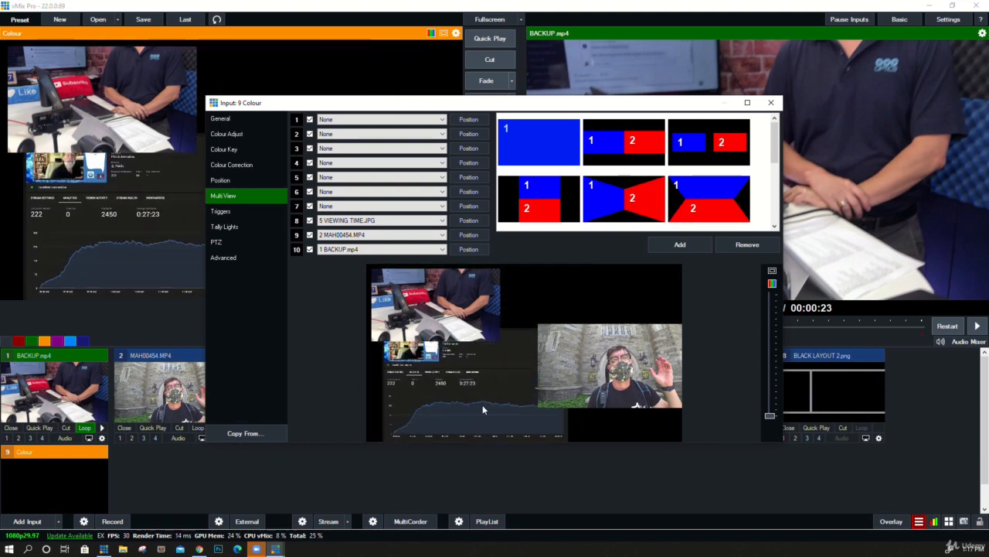
scroll(463, 408, "down", 4)
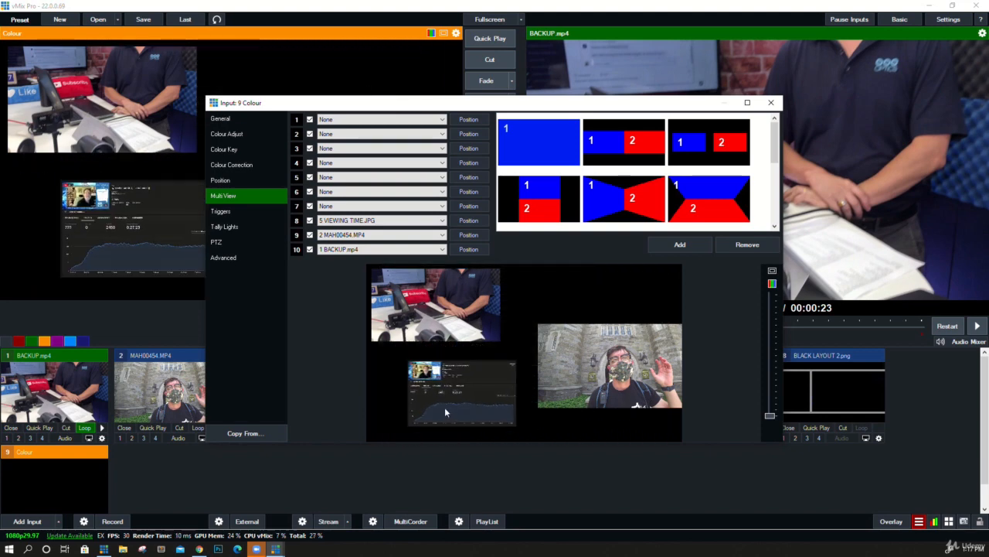
left_click_drag(445, 412, 432, 409)
Step: Reset multi view layers 8, 9 and 10 of the Colour input to None and close its settings
left_click(390, 249)
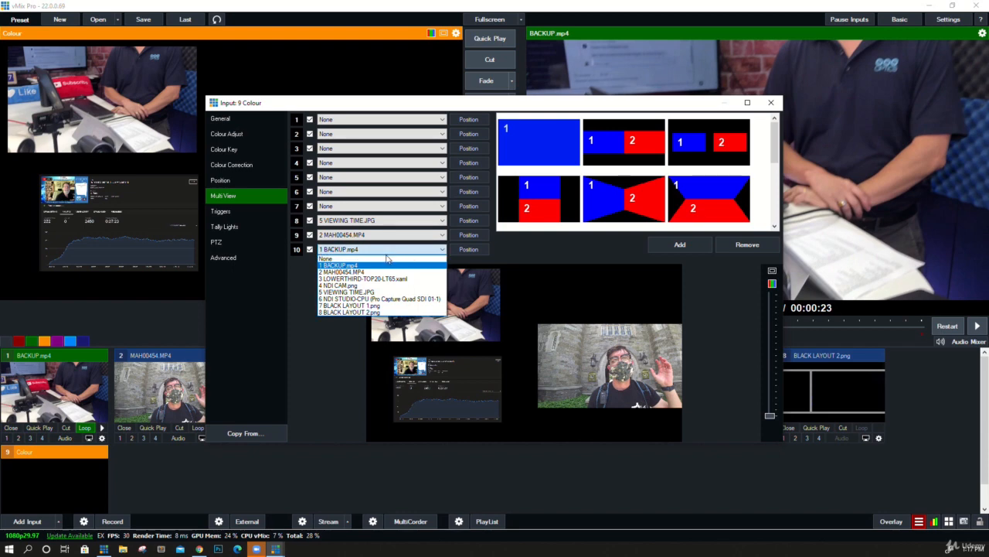
left_click(384, 258)
left_click(381, 236)
left_click(379, 249)
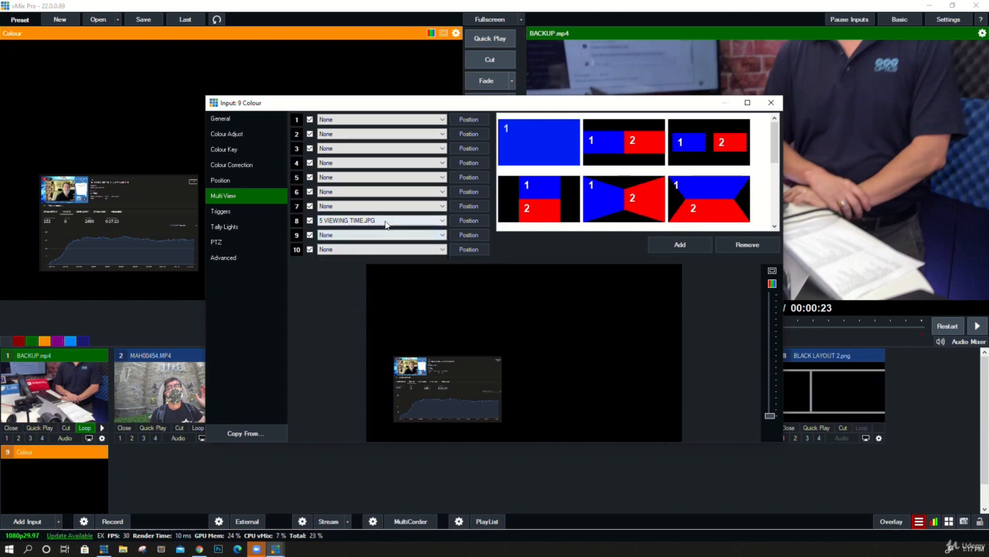
left_click(384, 221)
left_click(383, 231)
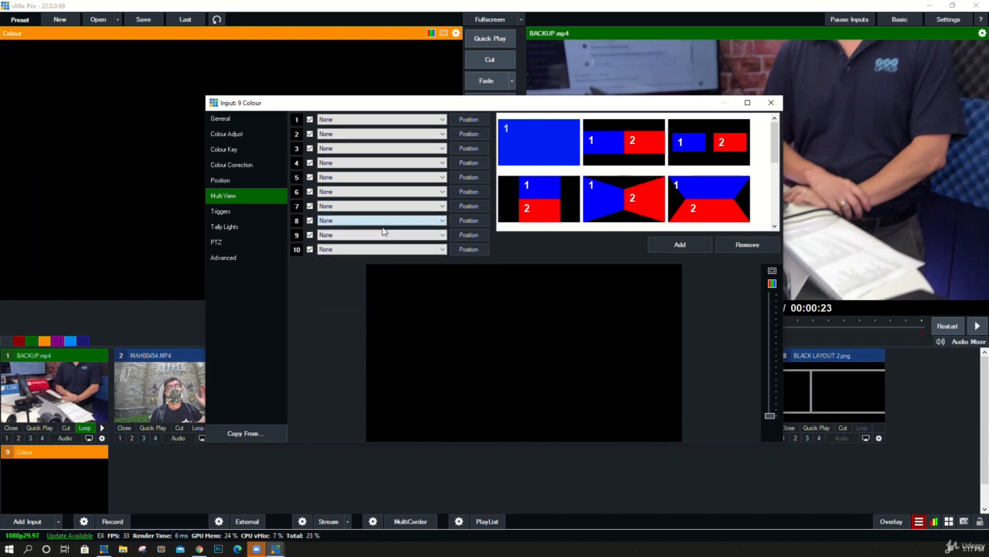
left_click(775, 103)
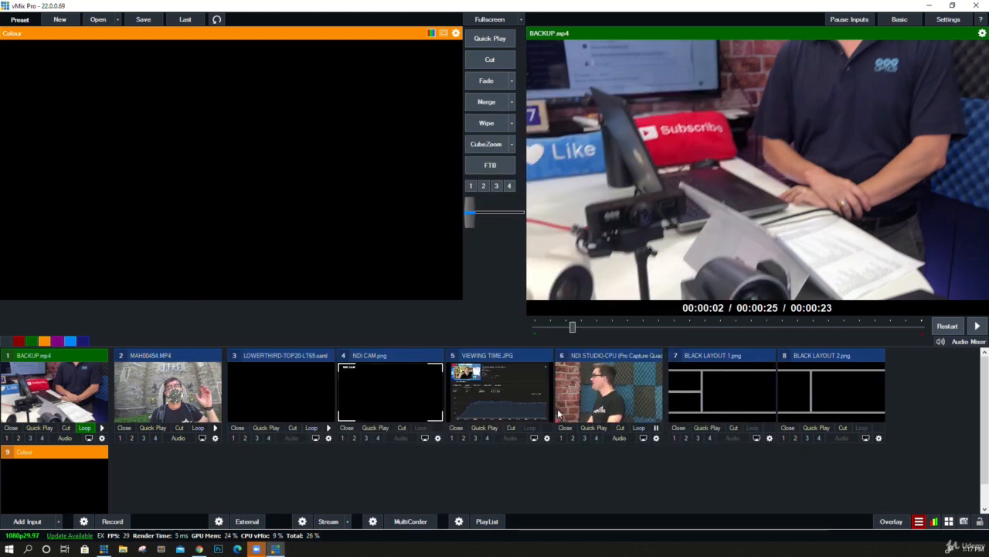
Step: Preview the NDI STUDIO-CPU camera input and cut it to the program output
left_click(180, 389)
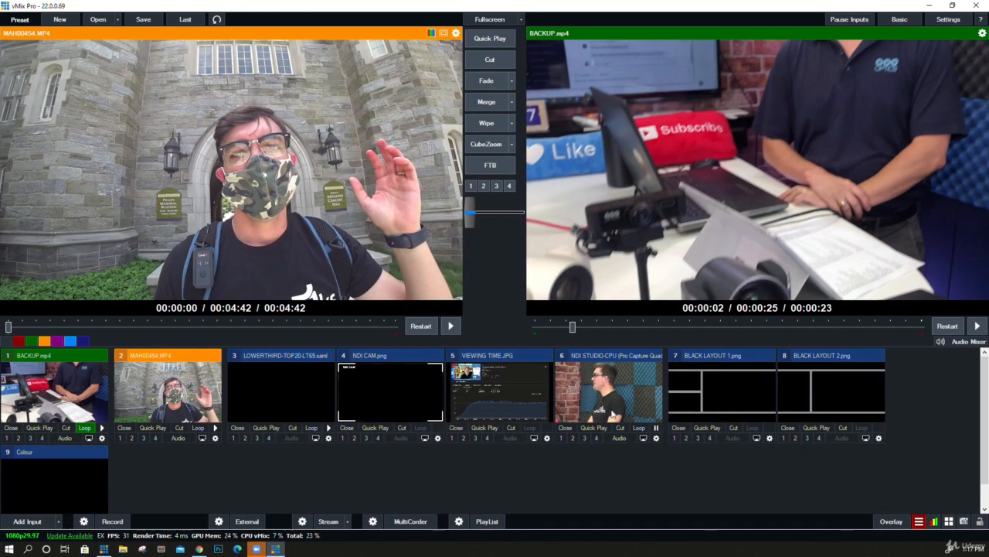
left_click(608, 390)
left_click(489, 59)
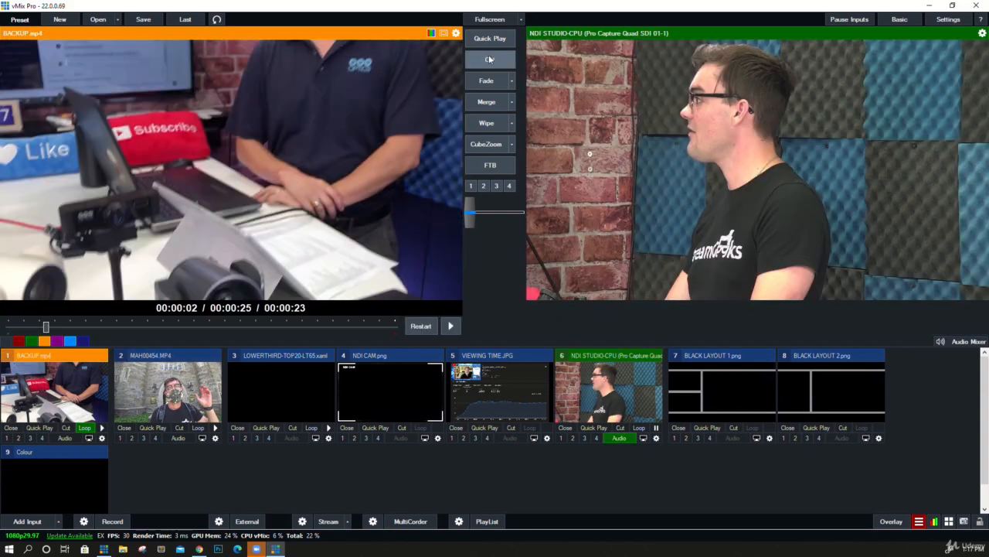
Step: Rename the NDI STUDIO-CPU camera input to EXAMPLE CAMERA
left_click(585, 382)
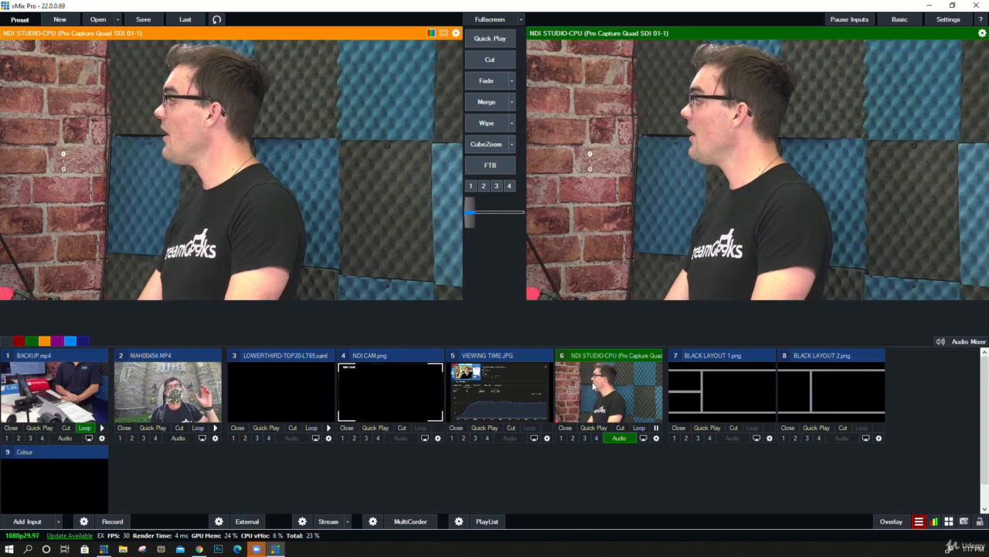
right_click(593, 386)
left_click(266, 123)
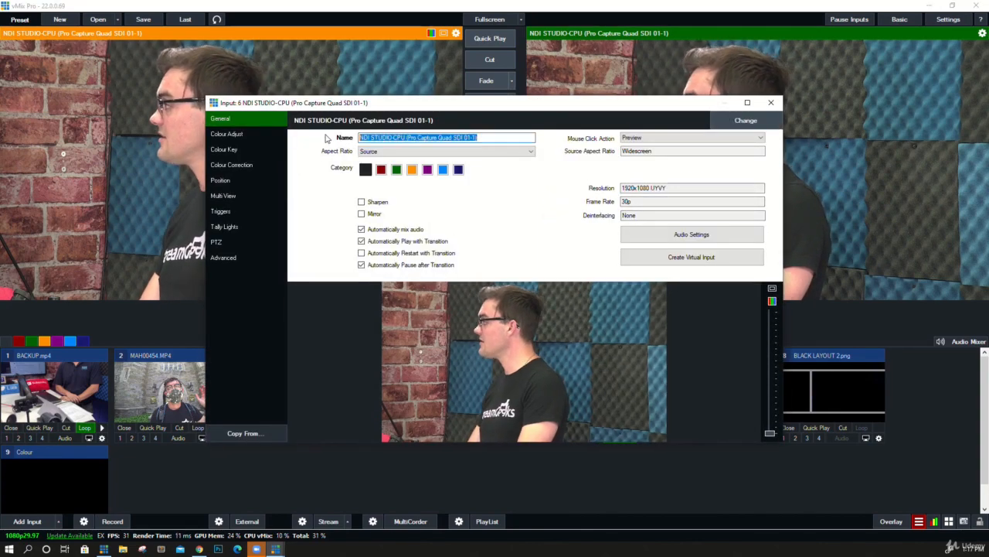
type("EXAM")
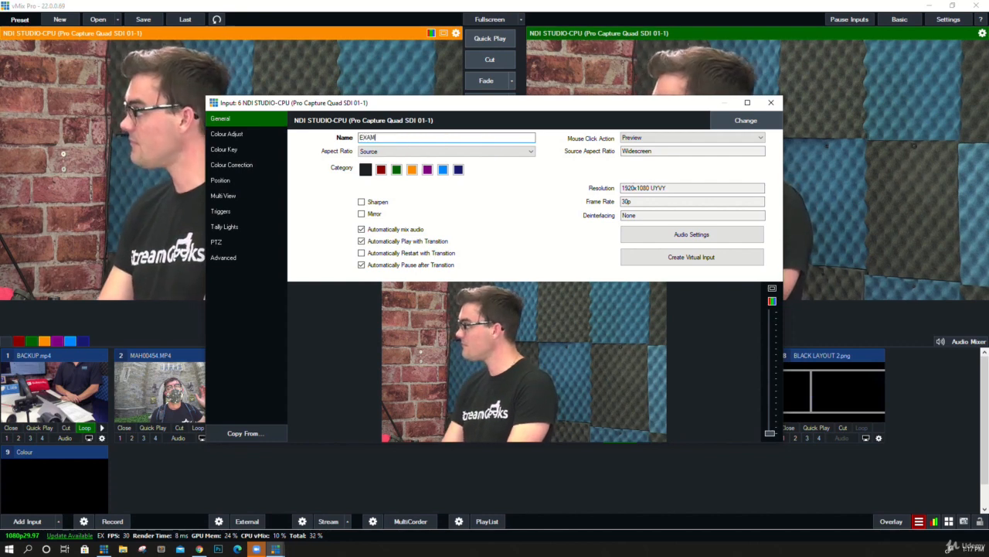
type("PLE CAMER")
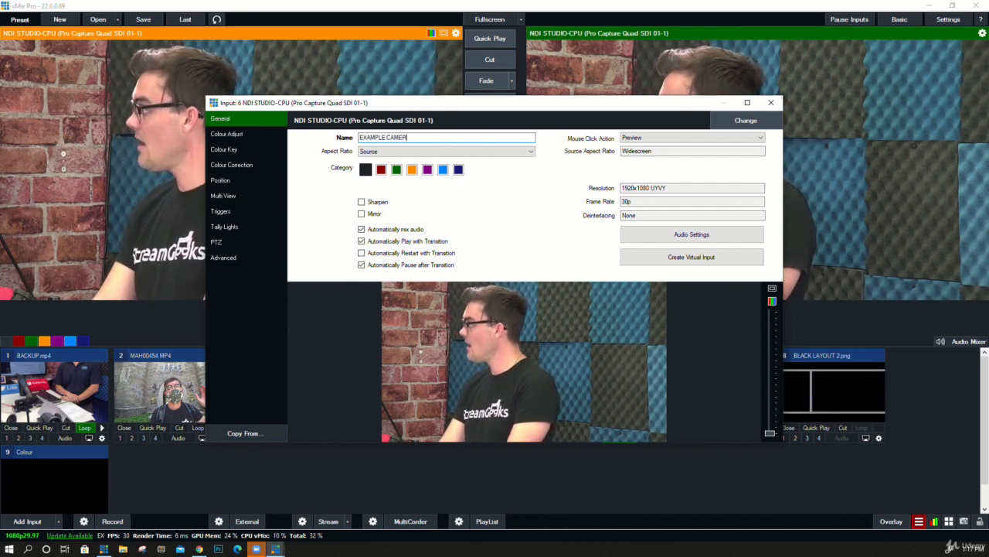
type("A")
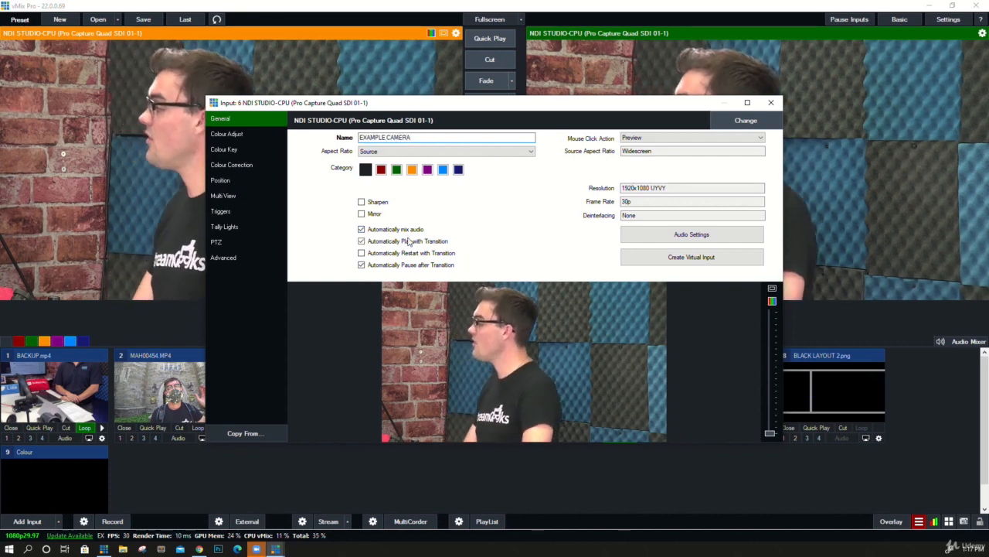
key("Return")
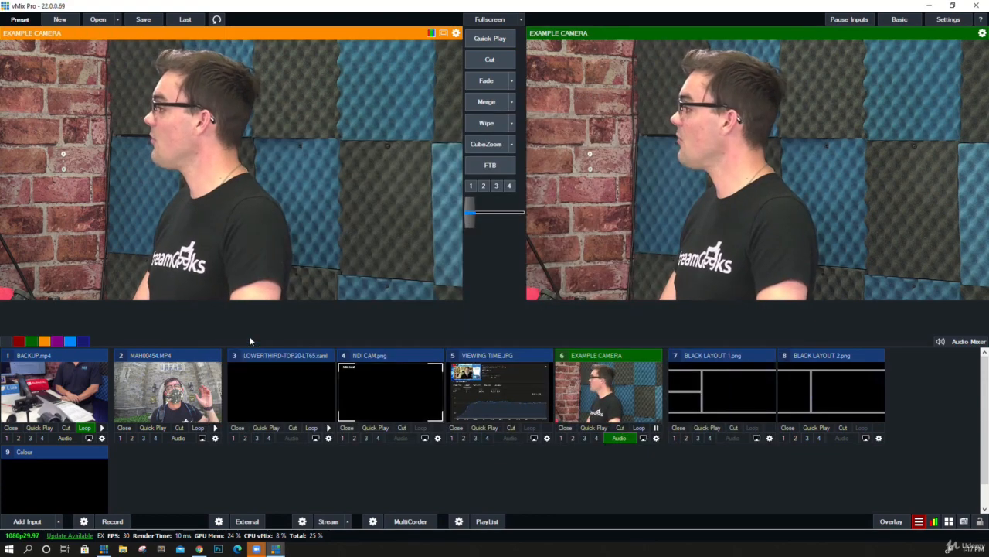
Step: Rename the MAH00454.MP4 input to EXAMPLE VIDEO and move the overlapping Desktop Capture settings window out of the way
right_click(145, 376)
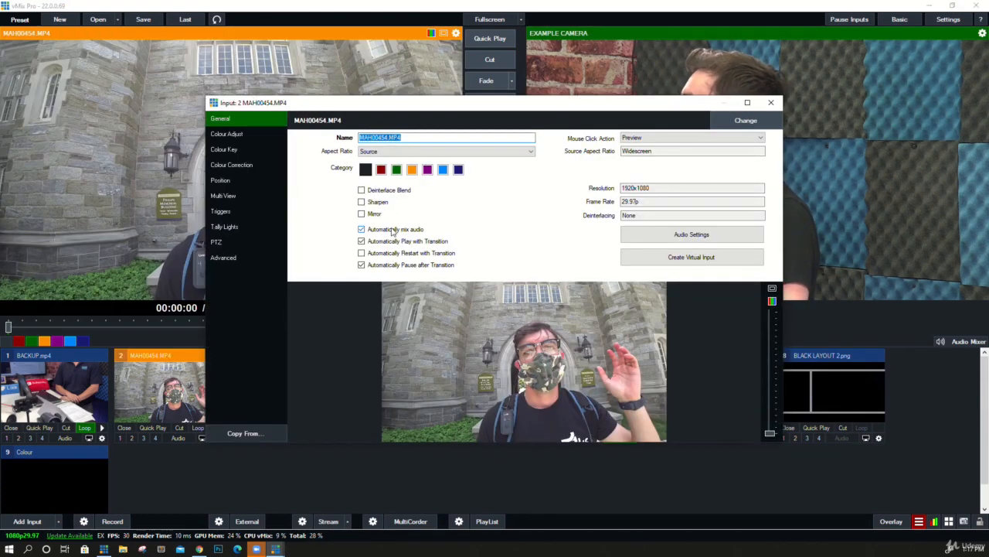
type("EXAMPLE VID")
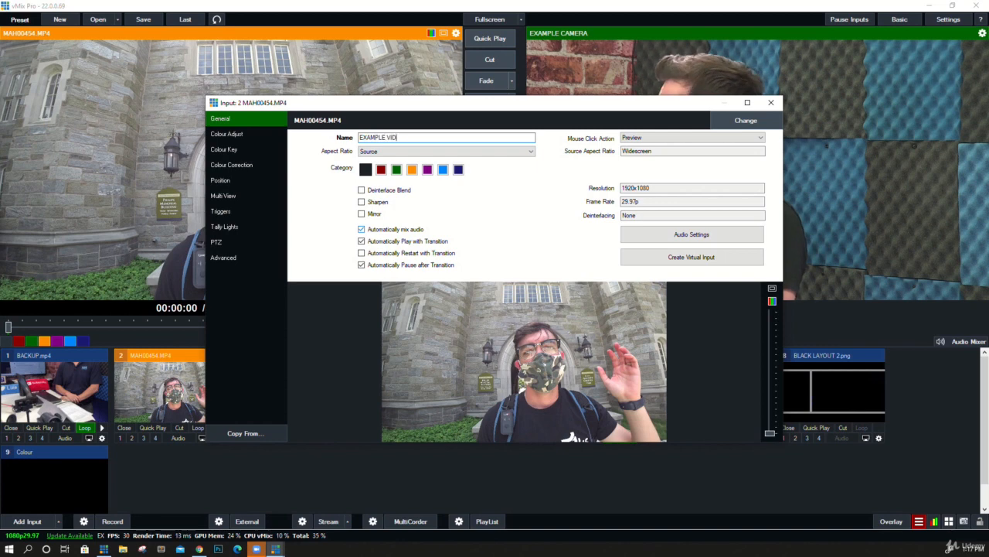
type("EO")
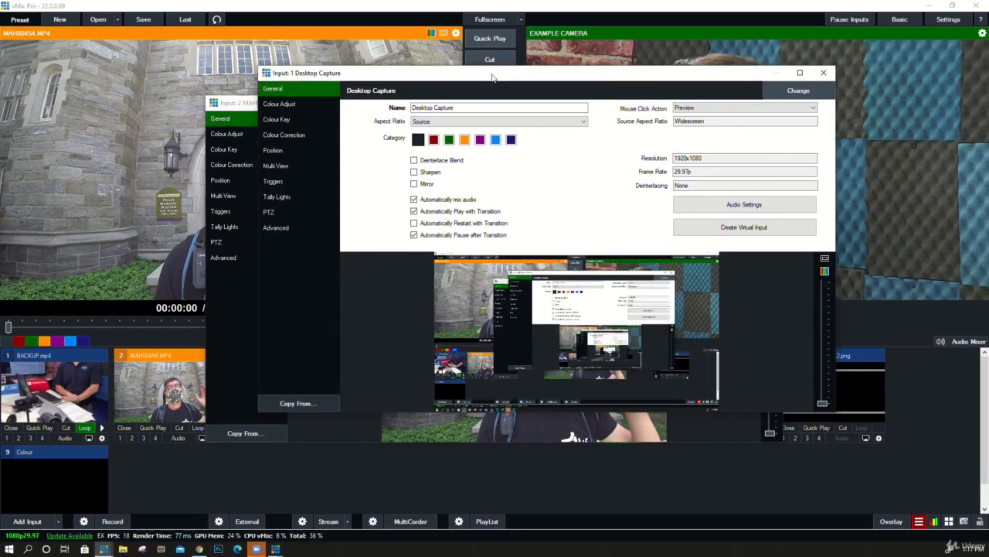
left_click_drag(491, 72, 0, 183)
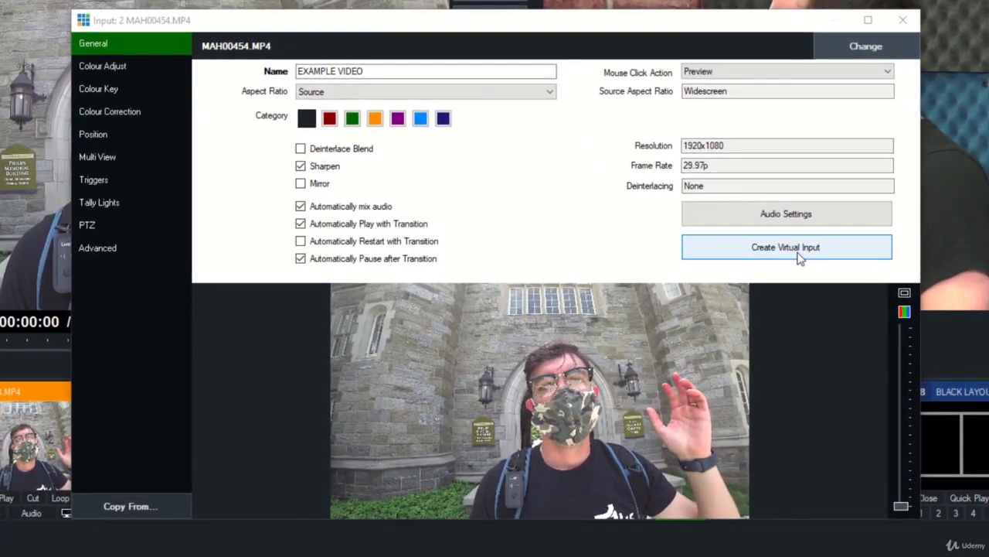
Step: Create a virtual input from EXAMPLE VIDEO and move it to position 3, directly after the original input
left_click(801, 259)
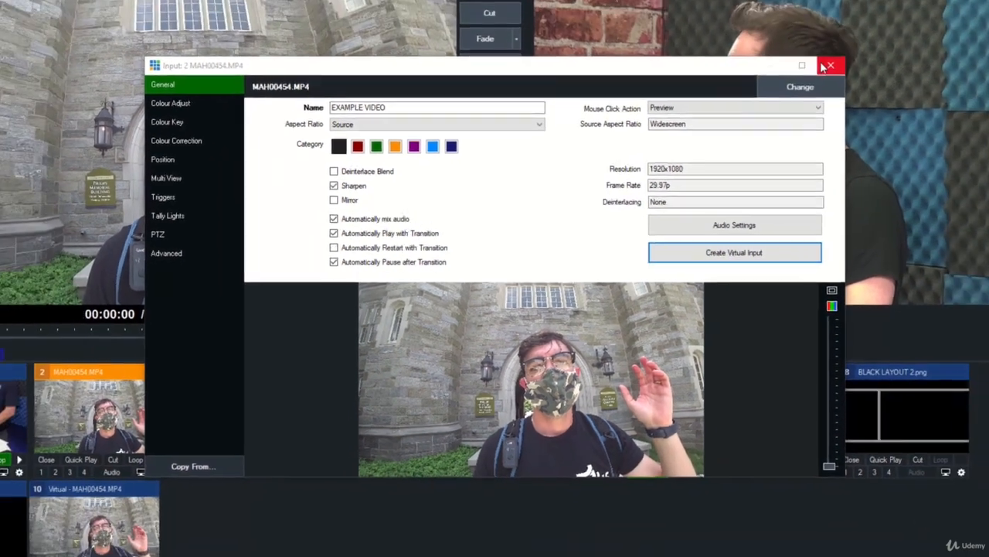
left_click(824, 68)
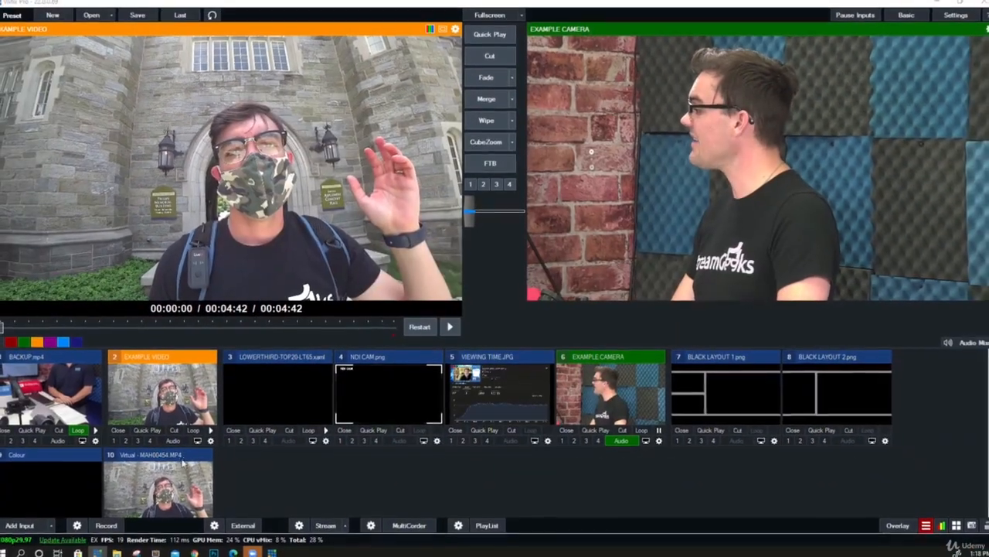
left_click_drag(86, 511, 215, 430)
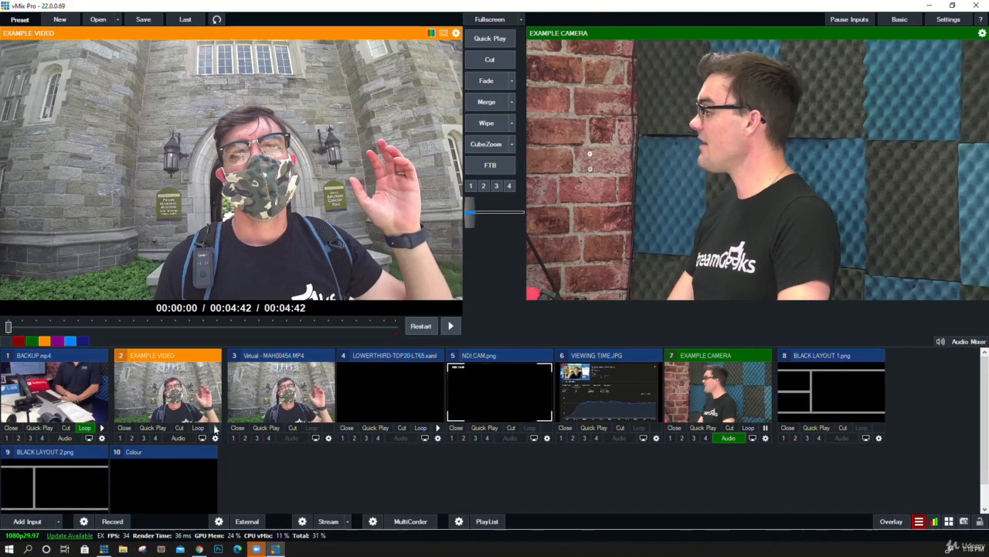
Step: Play EXAMPLE VIDEO briefly and compare it with its virtual input by alternating the two in preview
left_click(215, 428)
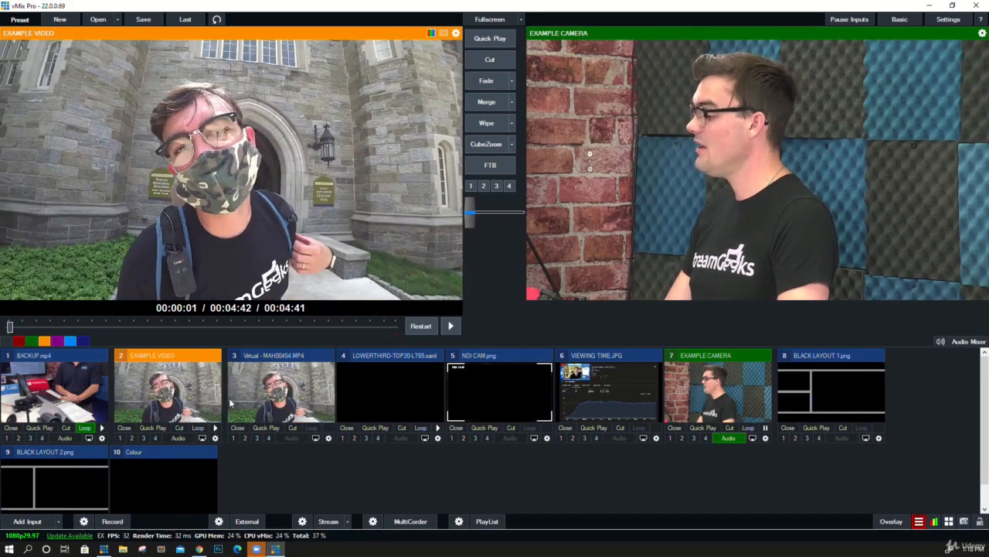
left_click(285, 390)
left_click(192, 393)
left_click(262, 394)
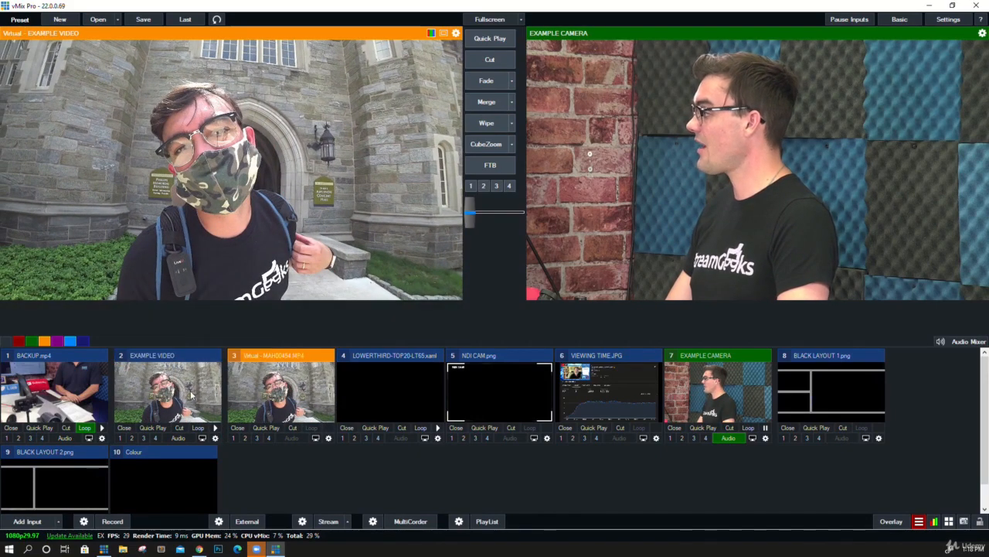
left_click(191, 394)
Step: Assign LOWERTHIRD-TOP20-LT65.xaml to multi view layer 10 of the virtual EXAMPLE VIDEO input
double_click(259, 393)
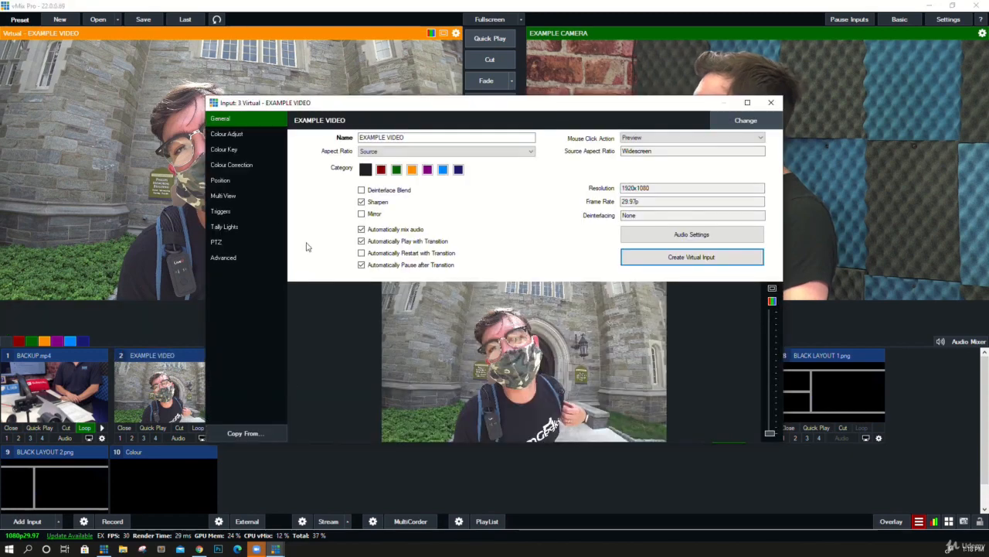
left_click(240, 196)
left_click(378, 249)
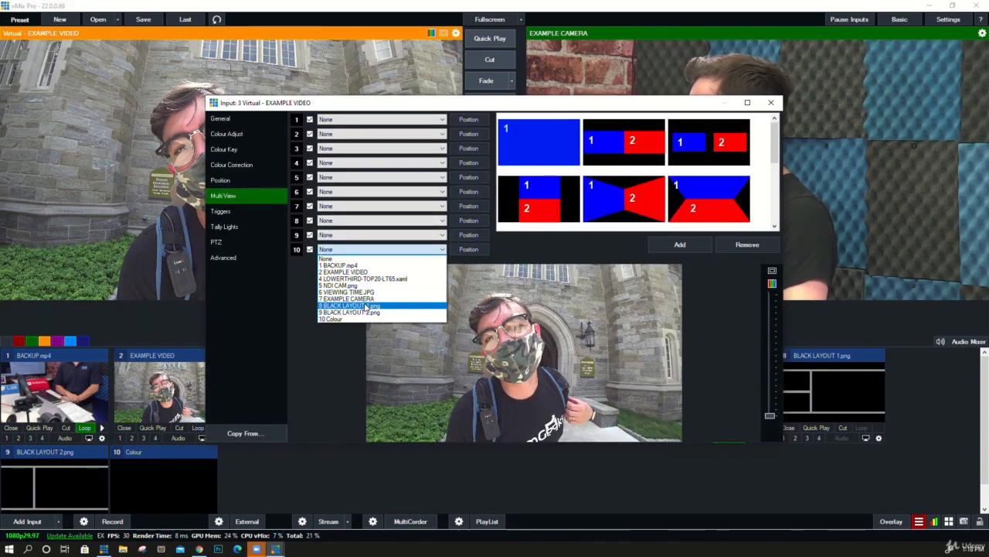
left_click(371, 278)
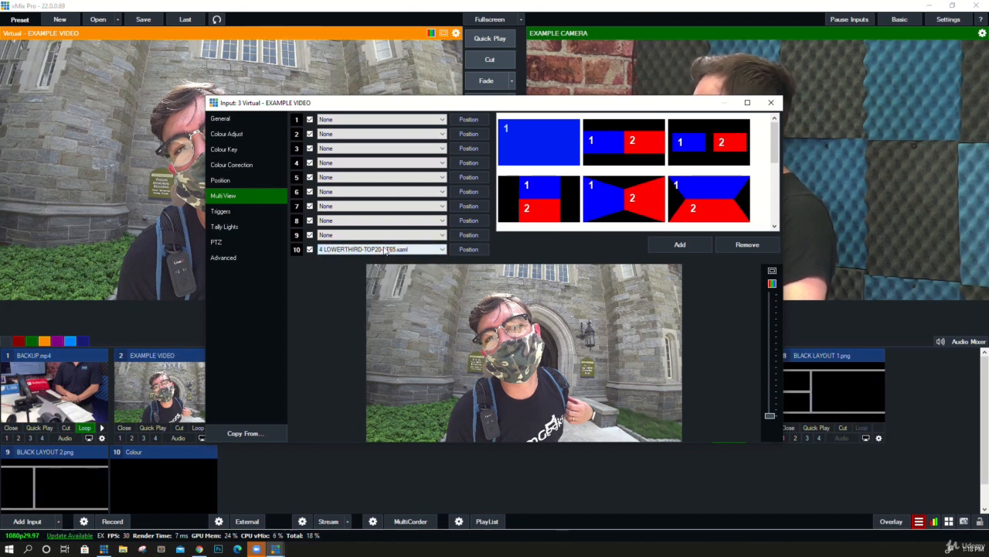
Step: Assign VIEWING TIME.JPG to multi view layer 9 of the virtual EXAMPLE VIDEO input, with its settings window moved aside
left_click_drag(555, 105, 685, 98)
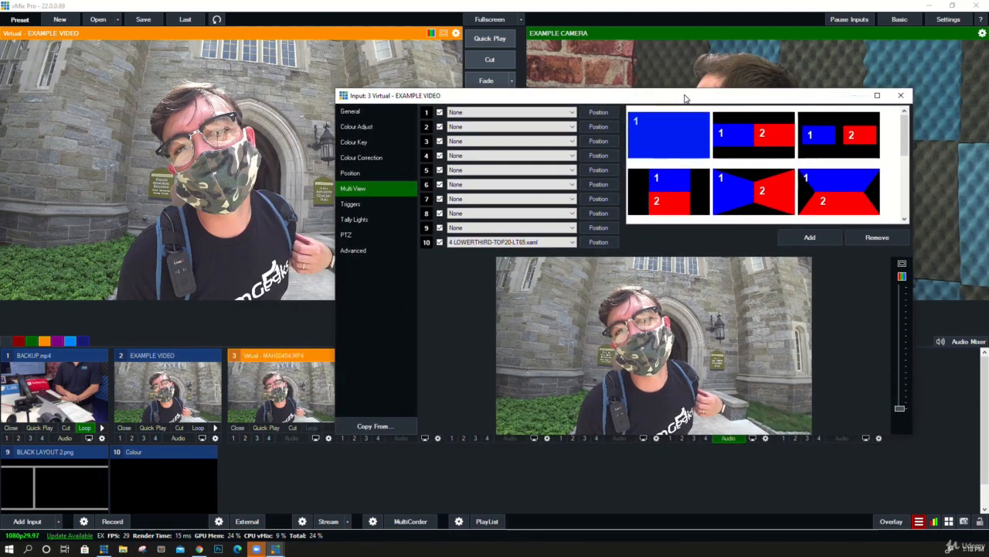
left_click(514, 228)
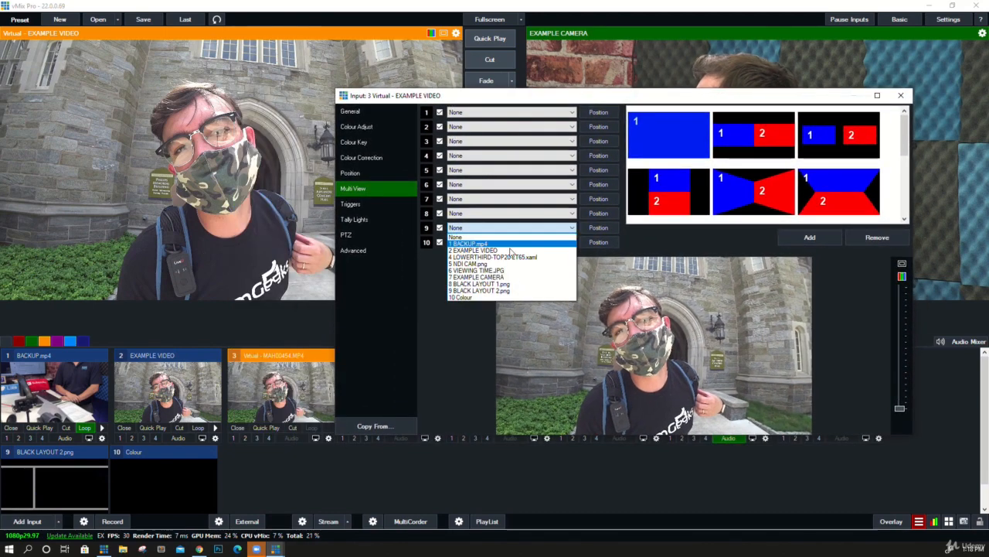
left_click(510, 270)
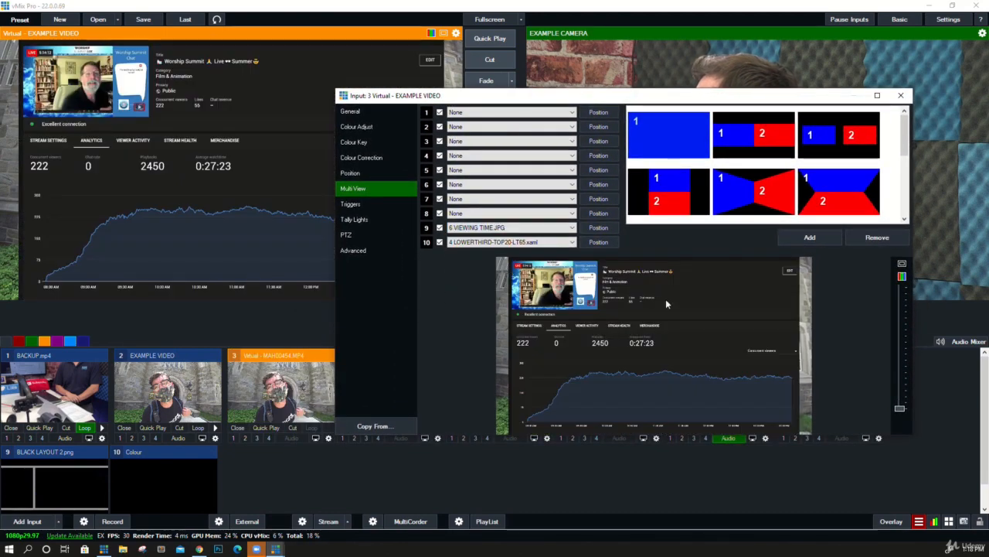
Step: Shrink layer 9 to about 0.354 zoom, place it in the frame's upper-right corner at about pan X 0.517, Y 0.559, and close the settings
left_click(601, 229)
left_click_drag(682, 327, 560, 382)
left_click_drag(657, 347, 713, 316)
left_click(900, 95)
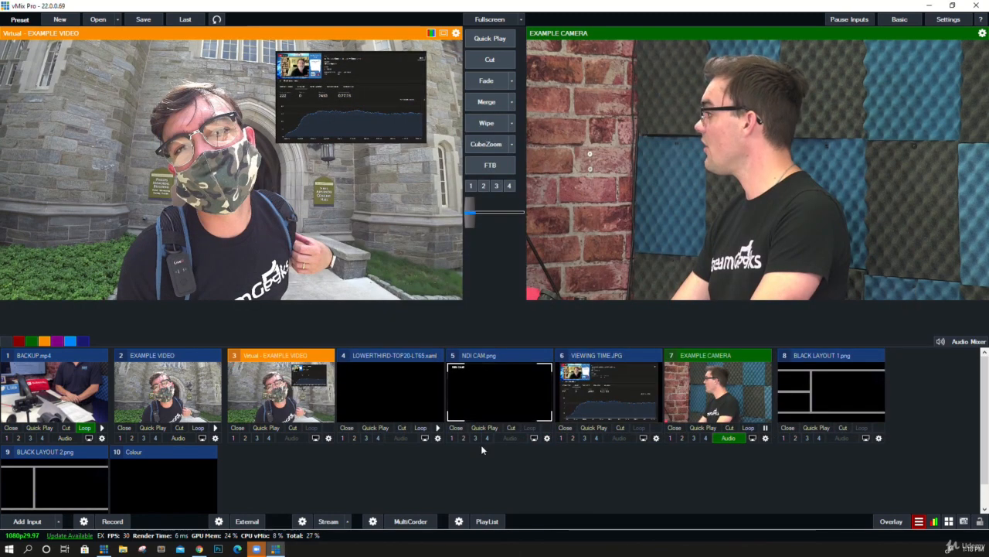
Step: Play the lower third and enlarge it on layer 10 of the virtual input to about 1.79 zoom, at about pan X 0.184, Y 0.611
left_click(438, 427)
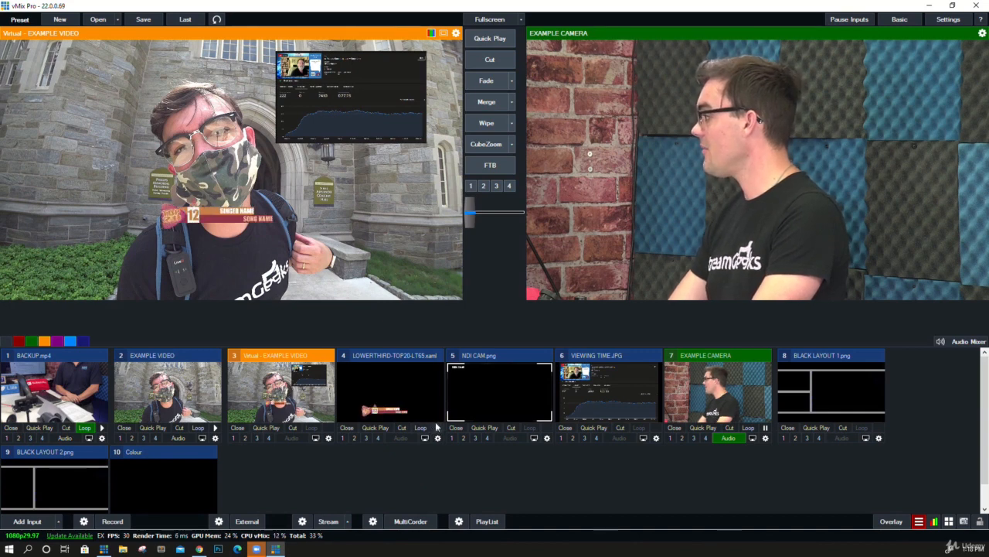
left_click(329, 438)
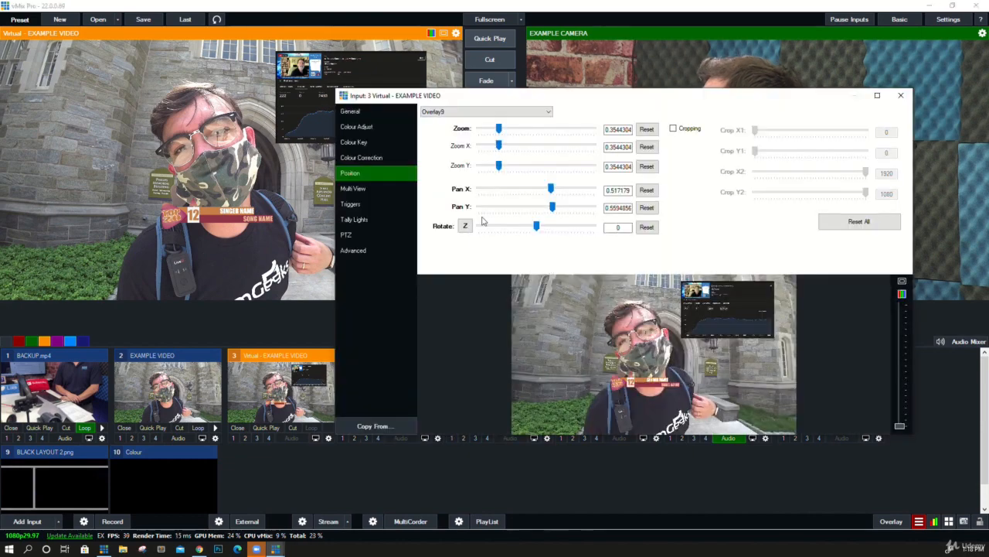
left_click(353, 189)
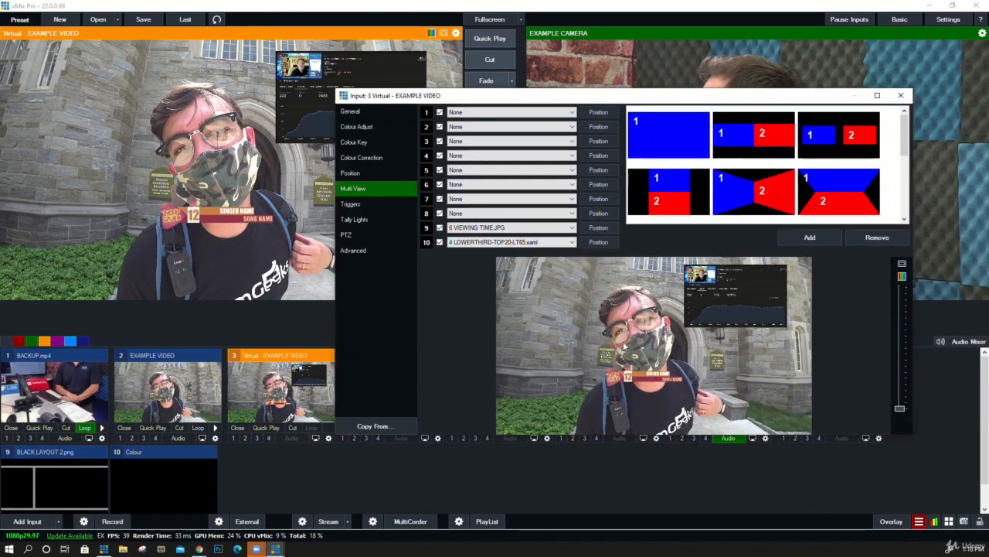
left_click(598, 242)
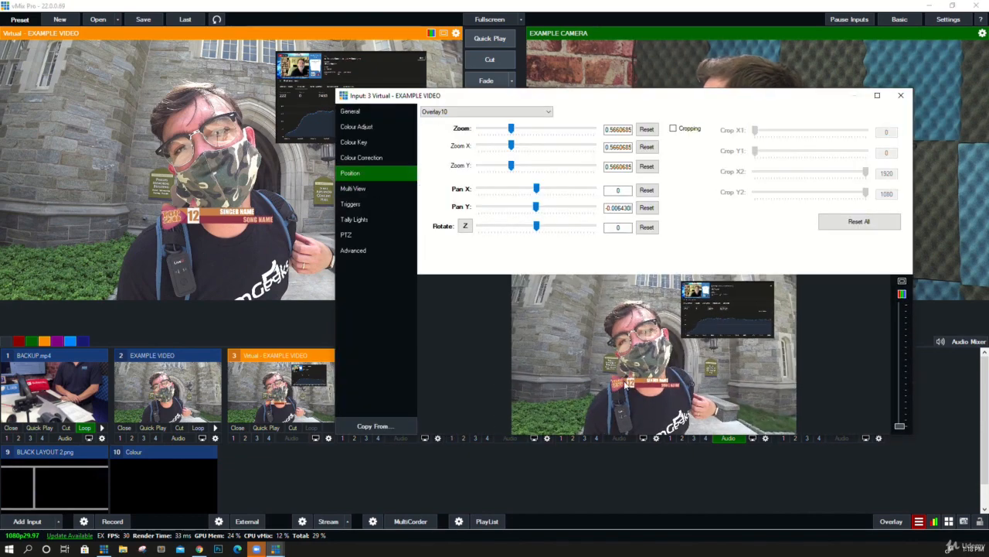
left_click_drag(625, 383, 696, 361)
left_click_drag(667, 392, 686, 375)
left_click(352, 188)
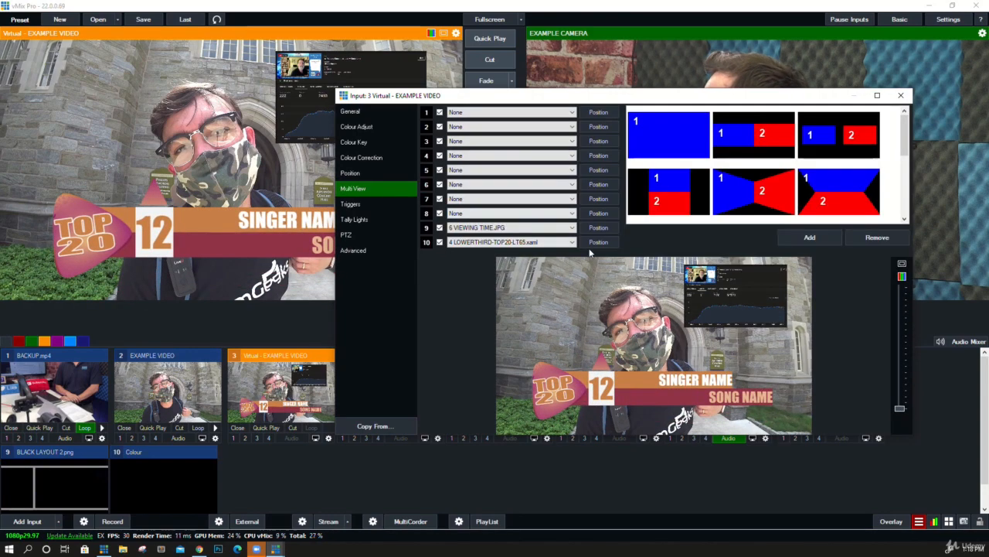
Step: Nudge layer 10 of the virtual input to about pan X 0.221, Y 0.572, and close the input settings
left_click(598, 242)
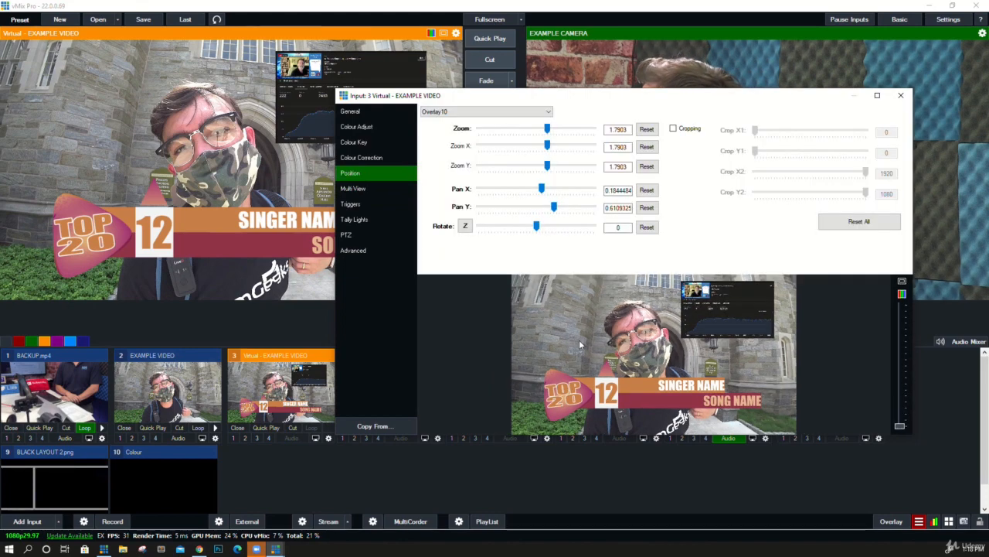
left_click_drag(562, 386, 530, 376)
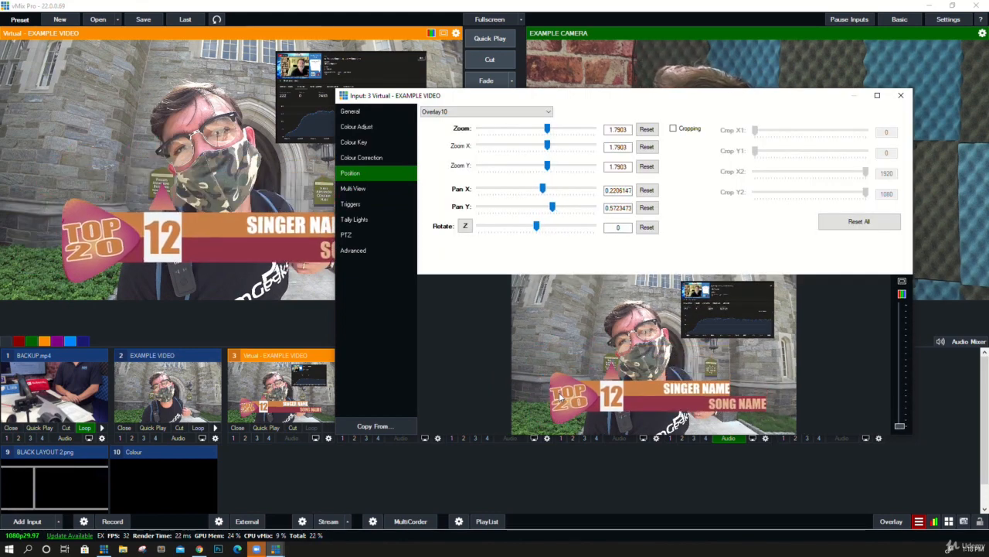
left_click(382, 187)
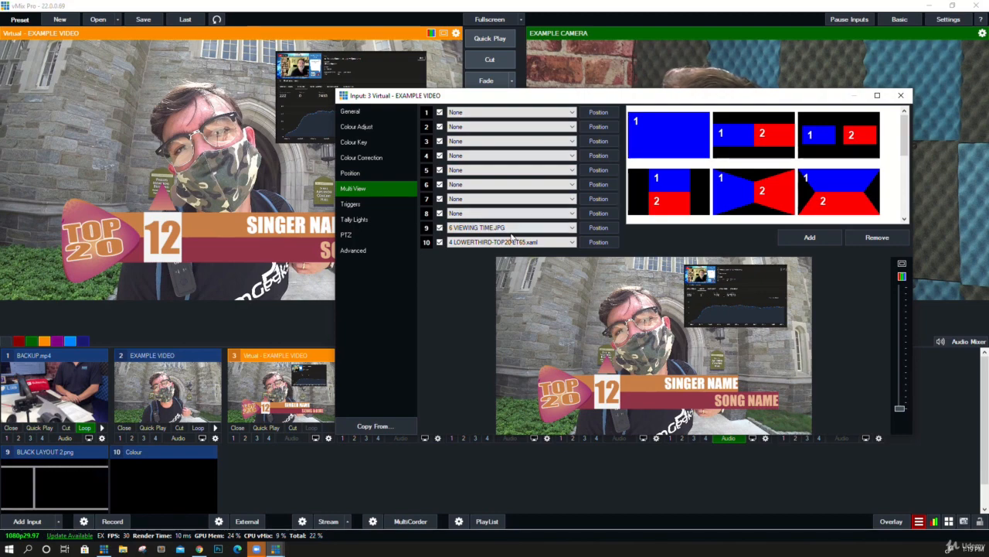
left_click(901, 95)
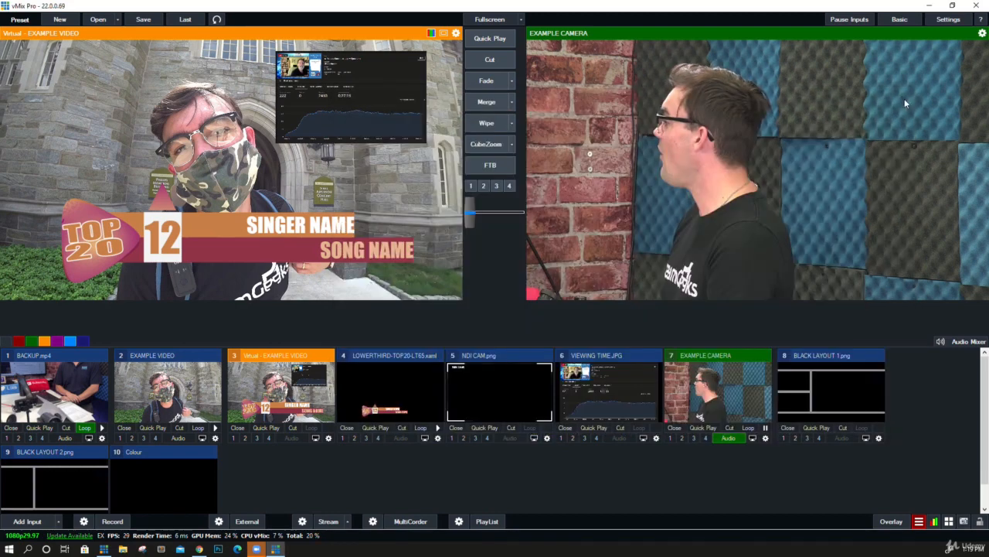
Step: Cut the virtual EXAMPLE VIDEO to the program output and replace it with a cut to the original EXAMPLE VIDEO
left_click(498, 67)
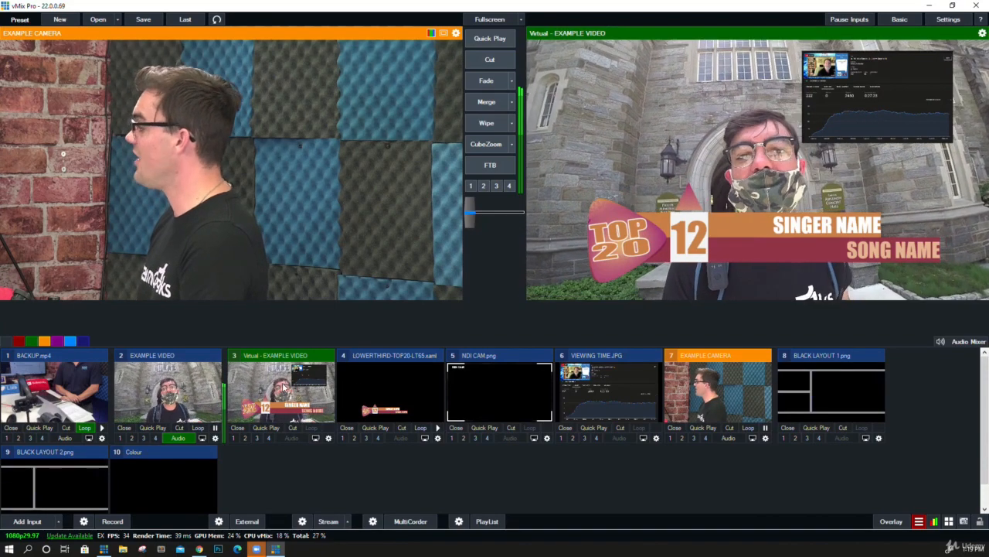
left_click(188, 381)
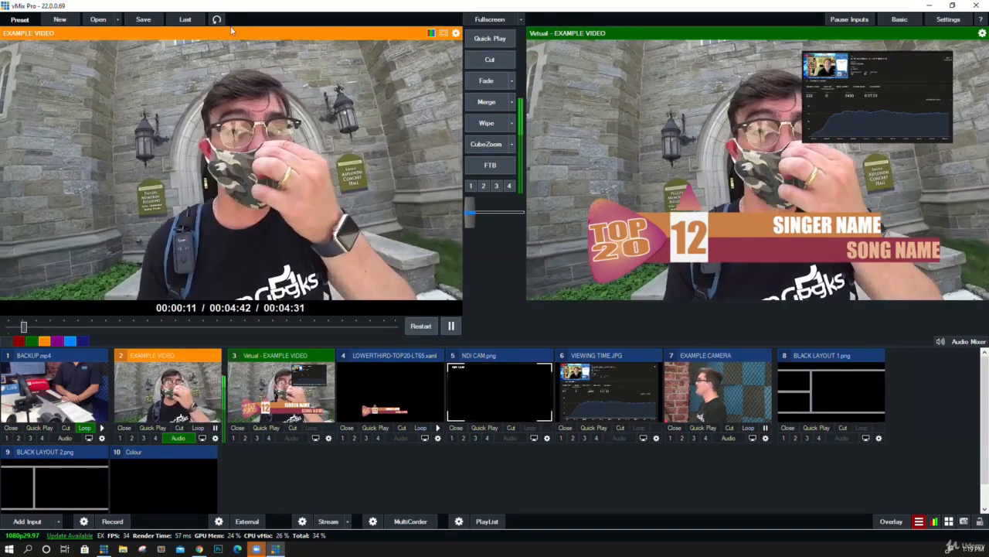
left_click(487, 59)
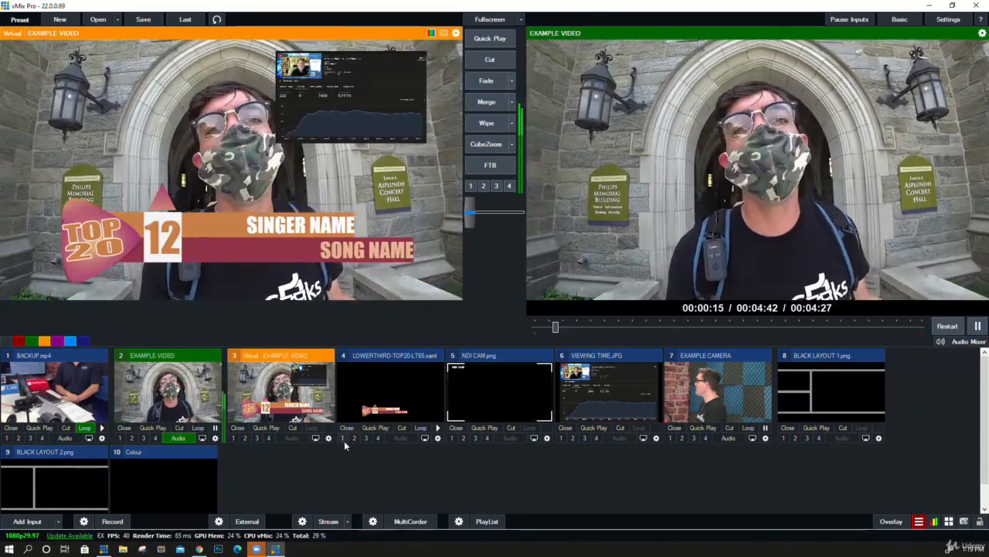
Step: Toggle the lower third on overlay channel 1 over EXAMPLE VIDEO, and cut to the virtual input and back for comparison
left_click(342, 439)
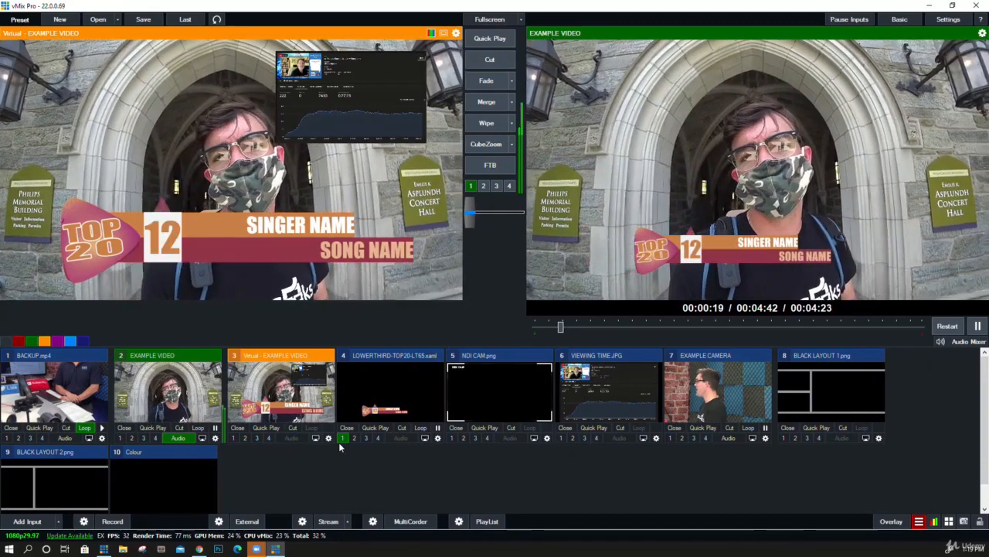
left_click(822, 437)
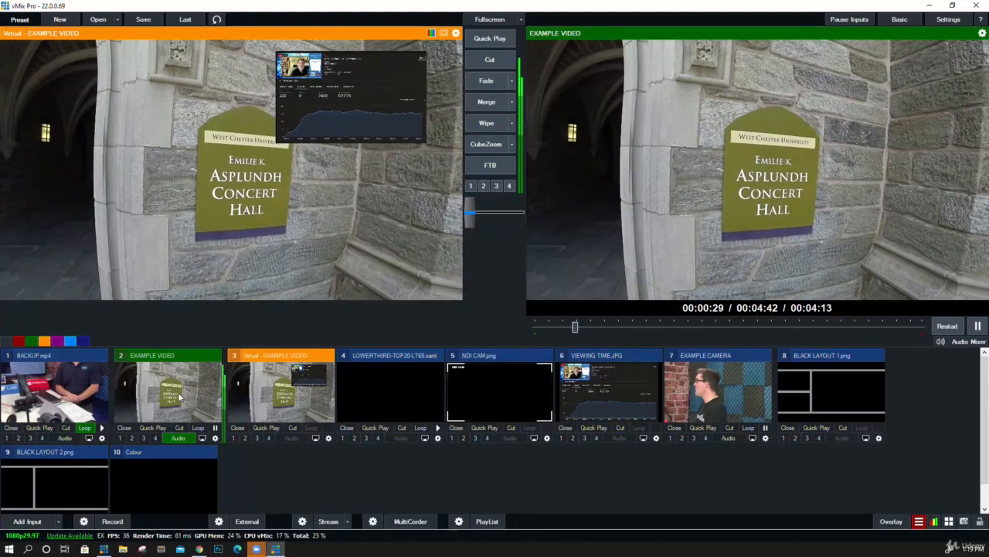
left_click(490, 60)
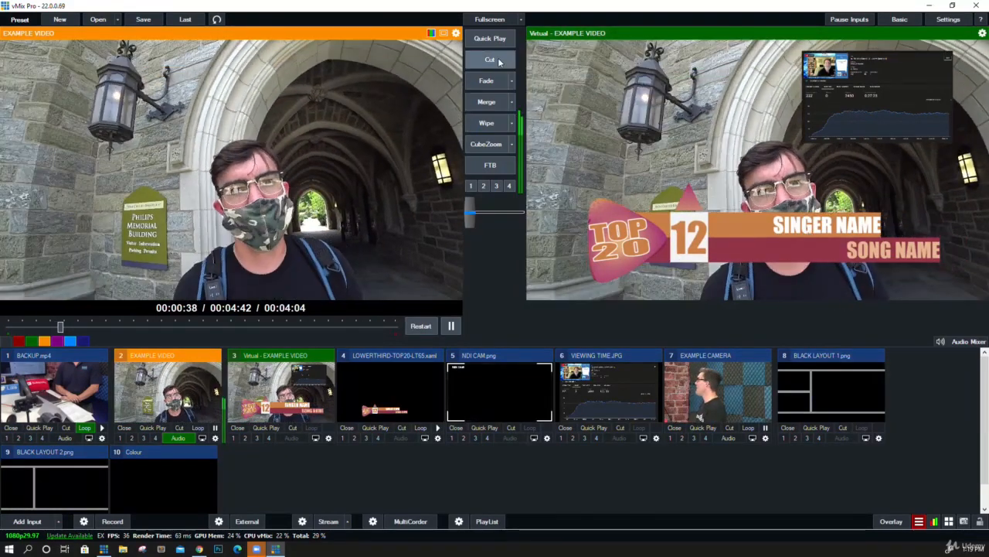
left_click(489, 60)
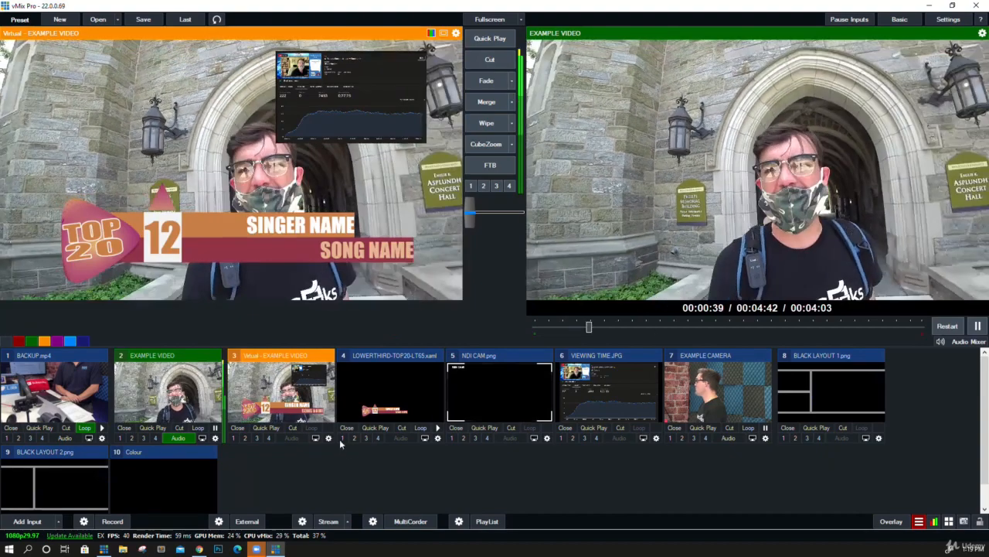
Step: Toggle the lower third on and off in overlay channel 1, and show it over EXAMPLE VIDEO on overlay channel 4
left_click(342, 438)
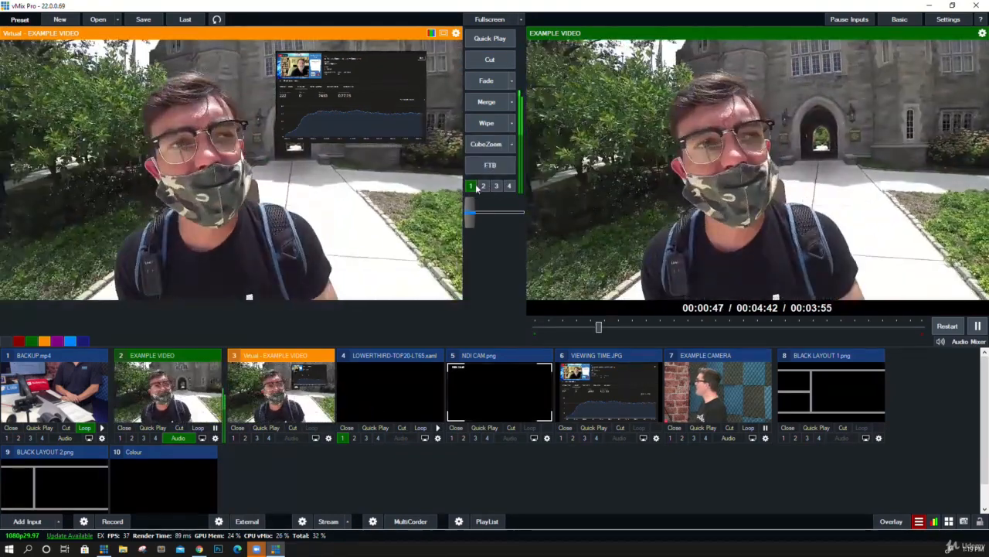
left_click(472, 186)
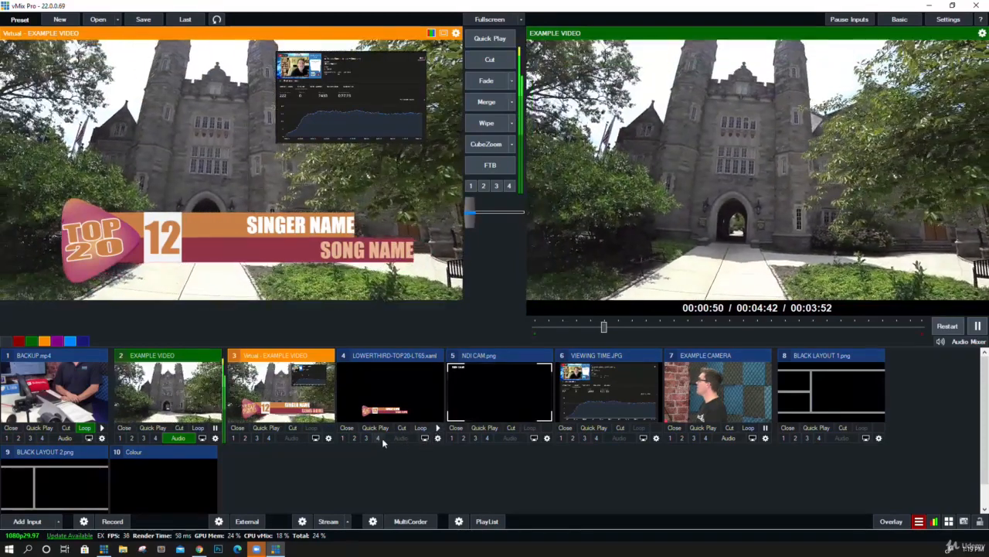
left_click(378, 438)
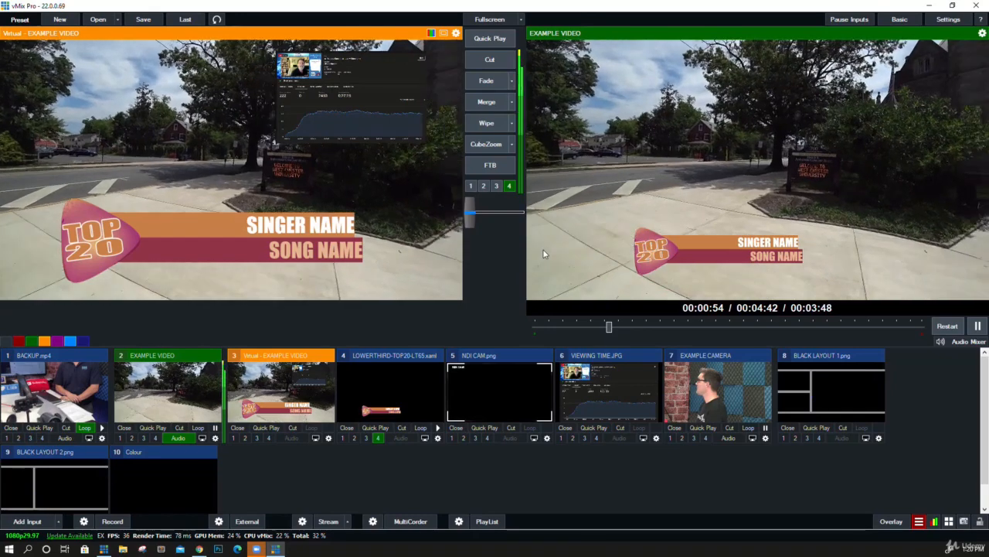
Step: Pause EXAMPLE VIDEO and open the multi view settings of the Colour input
left_click(179, 411)
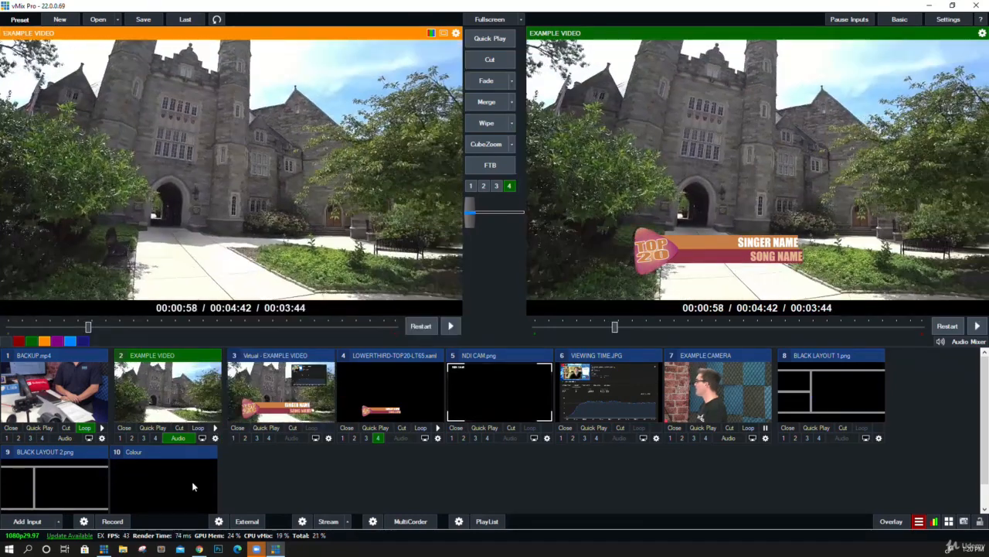
left_click(192, 481)
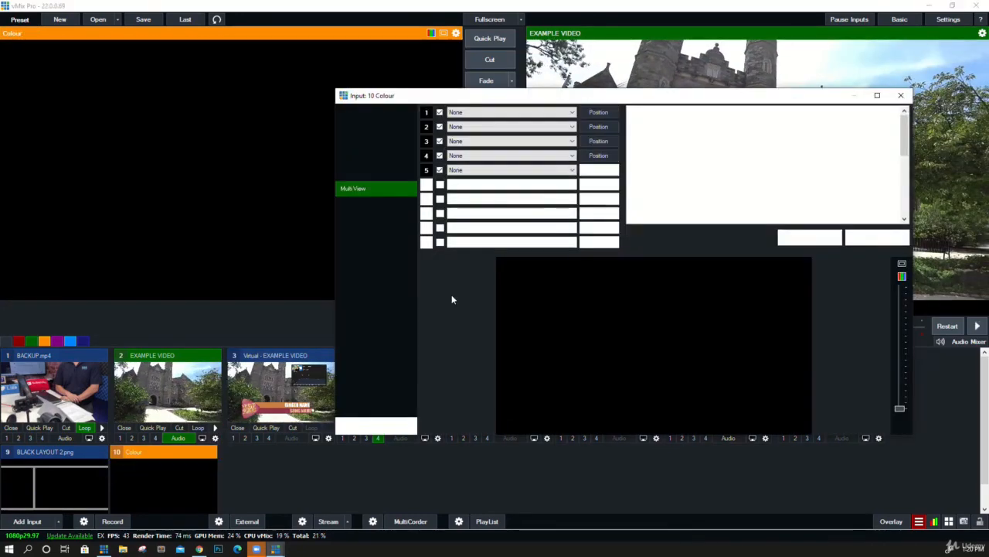
left_click(491, 242)
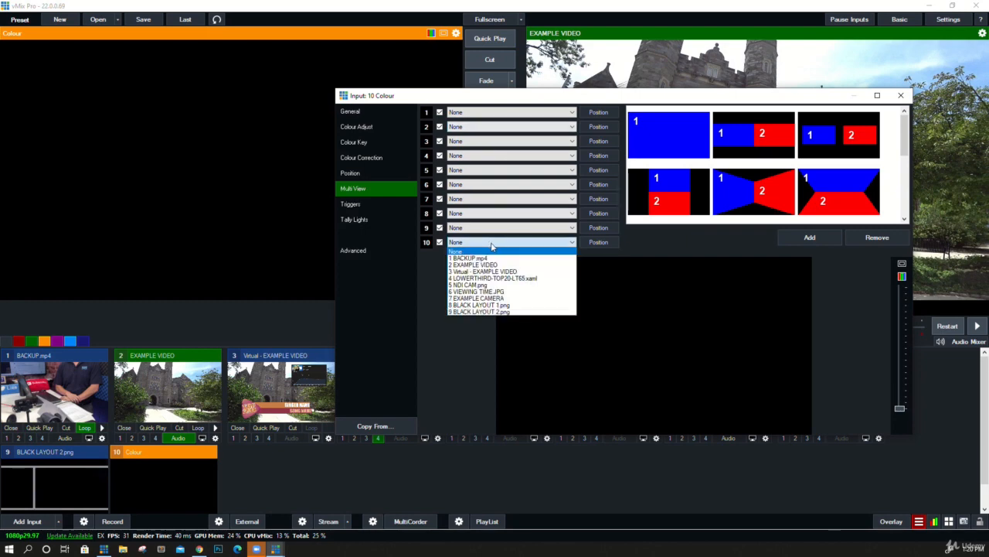
left_click(492, 258)
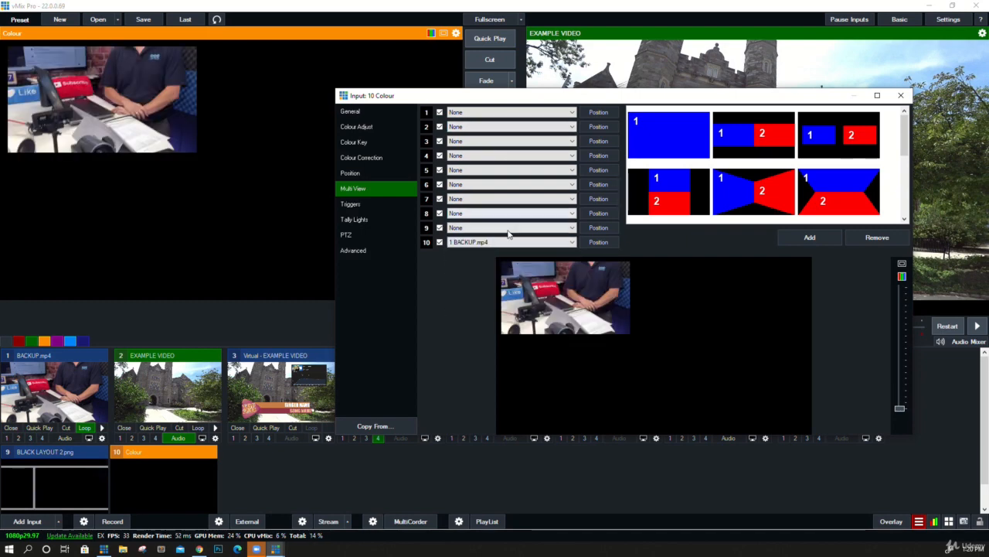
left_click(507, 232)
left_click(506, 251)
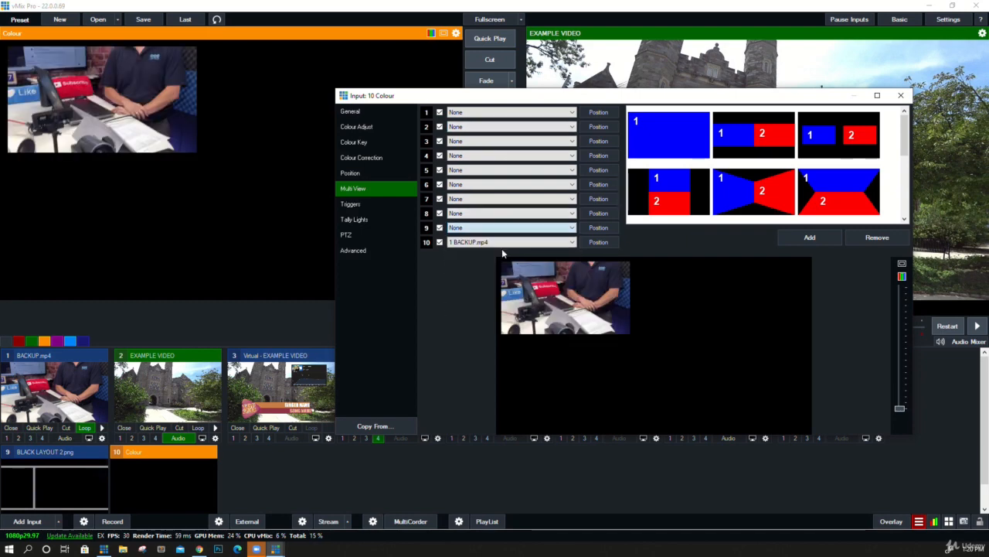
left_click(761, 139)
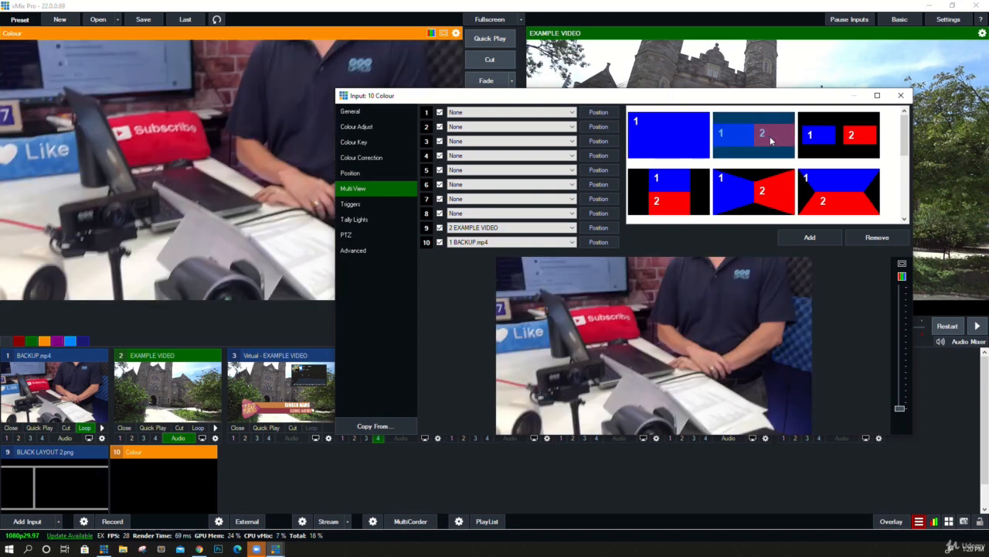
left_click(693, 146)
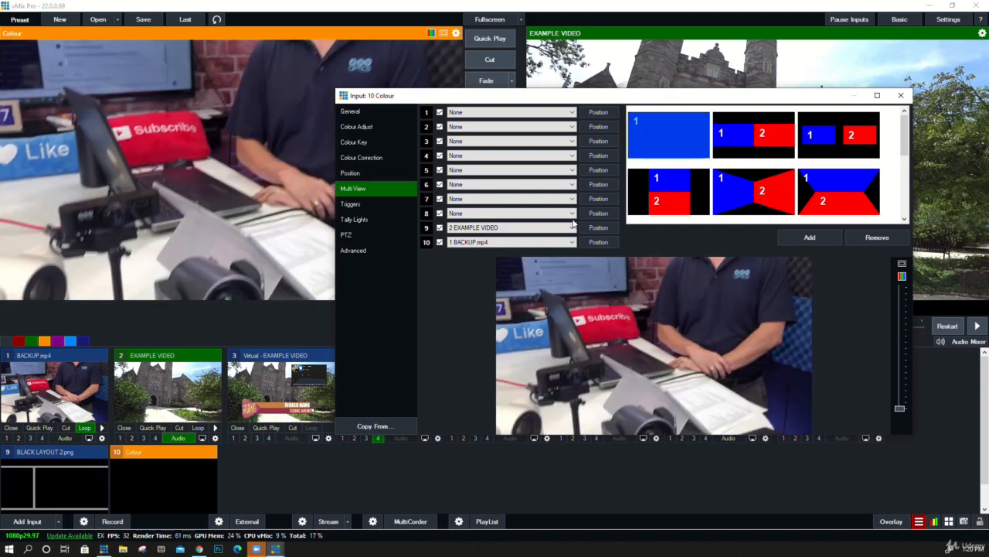
left_click(572, 227)
left_click(541, 236)
left_click(552, 242)
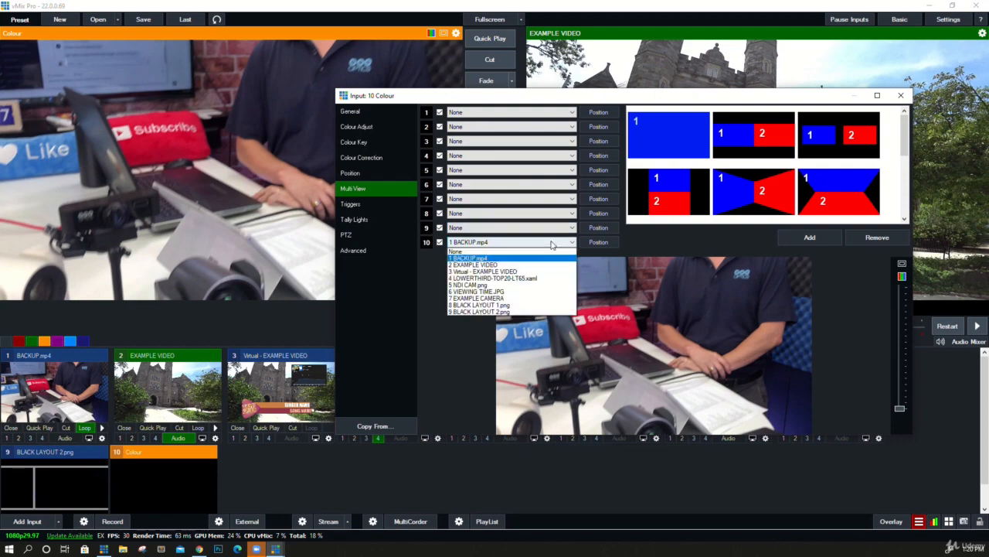
left_click(549, 251)
Step: Assign BACKUP.mp4 to multi view layer 1 and EXAMPLE VIDEO to layer 2 of the Colour input
left_click(546, 112)
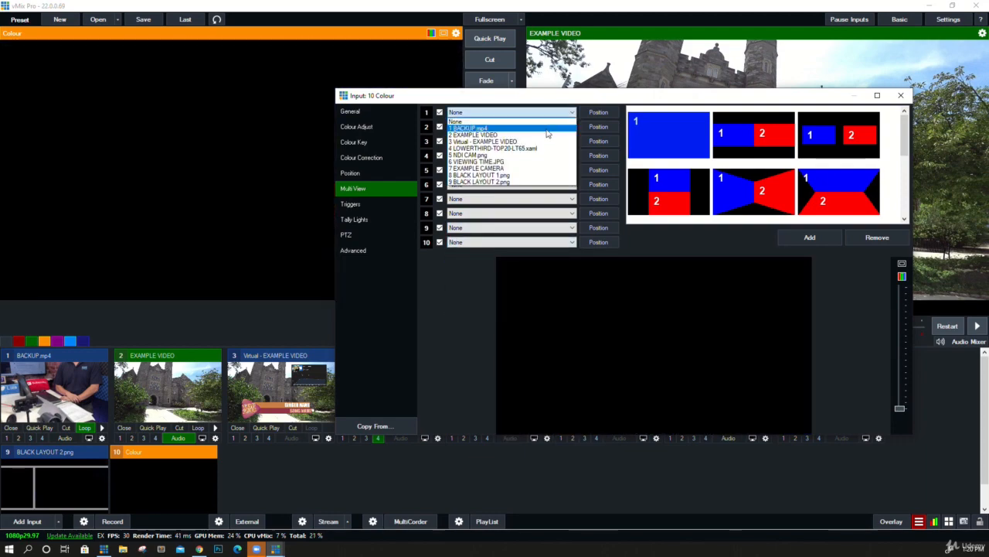
left_click(545, 128)
left_click(541, 127)
left_click(535, 149)
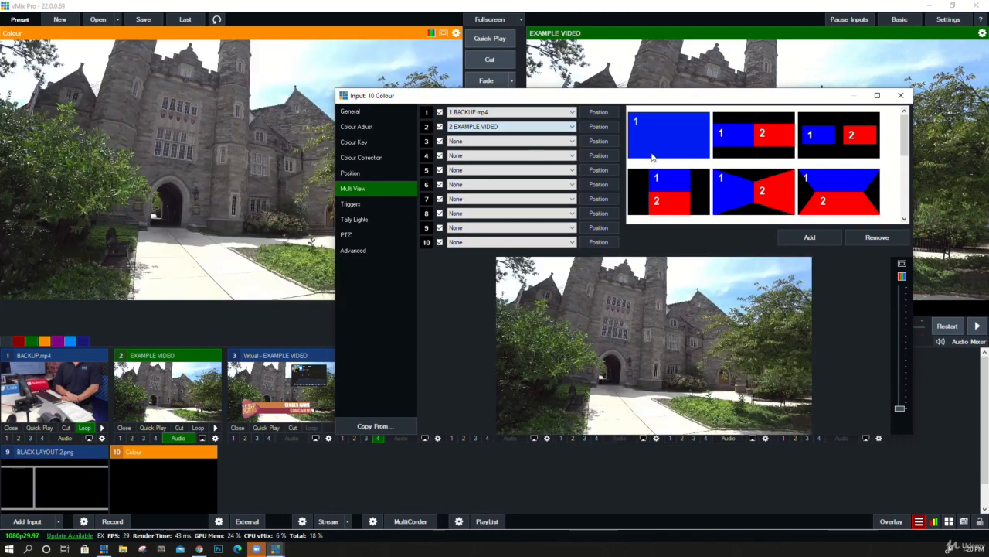
Step: Try the side-by-side, spaced and stacked two-layer templates on the Colour input, ending with the angled left-right perspective template
left_click(748, 153)
left_click(804, 154)
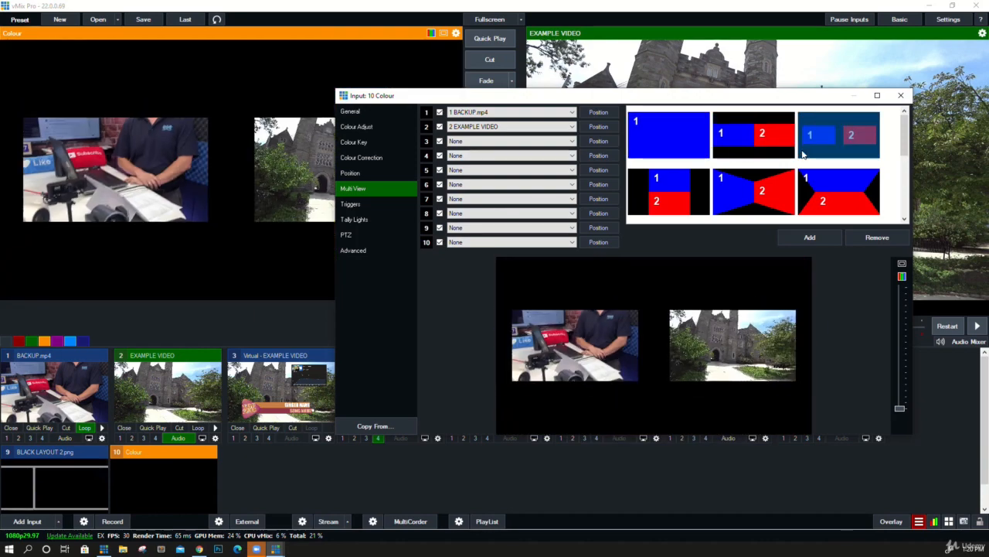
left_click(700, 178)
left_click(754, 196)
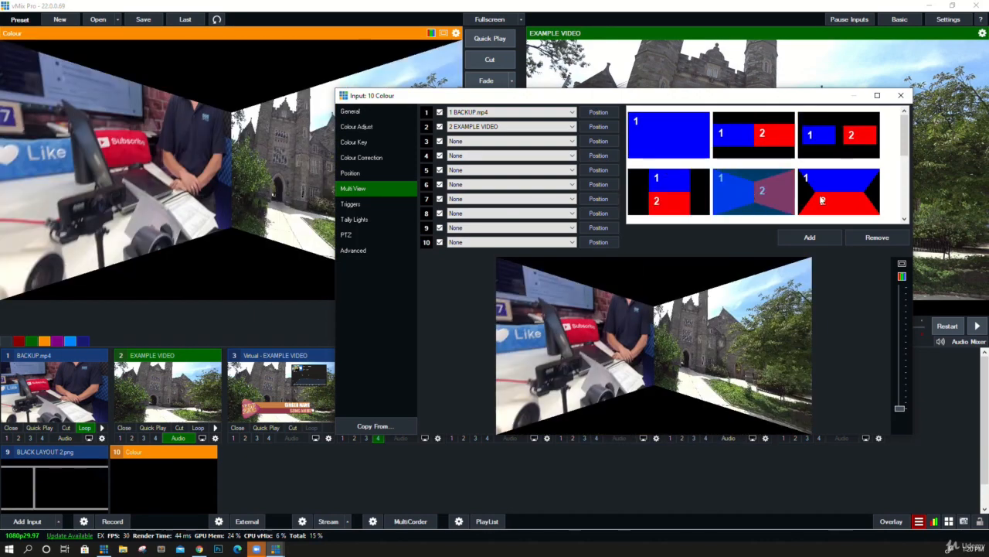
Step: Try the top-bottom perspective template and the picture-in-picture templates with layer 2 in different corners on the Colour input
left_click(821, 200)
scroll(802, 195, "down", 2)
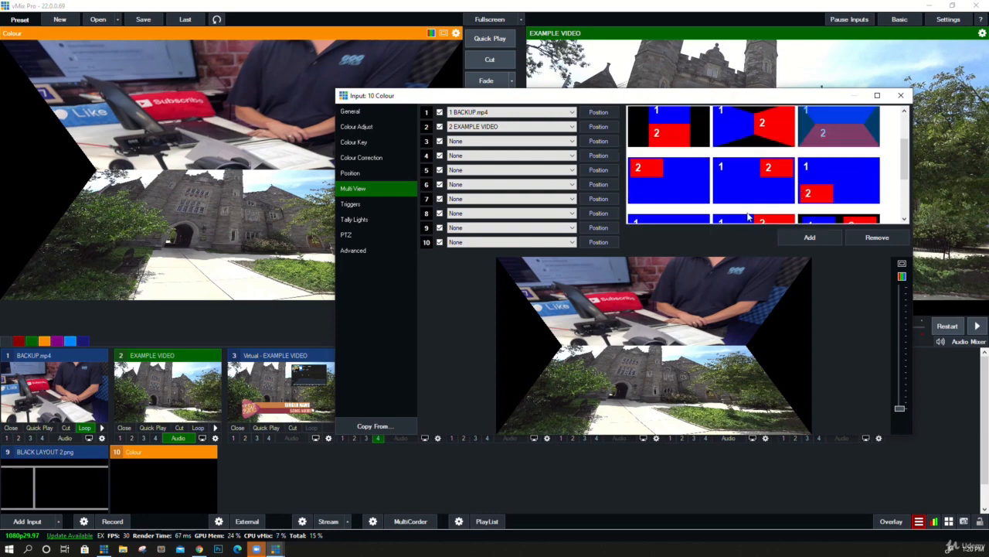
left_click(746, 186)
left_click(836, 192)
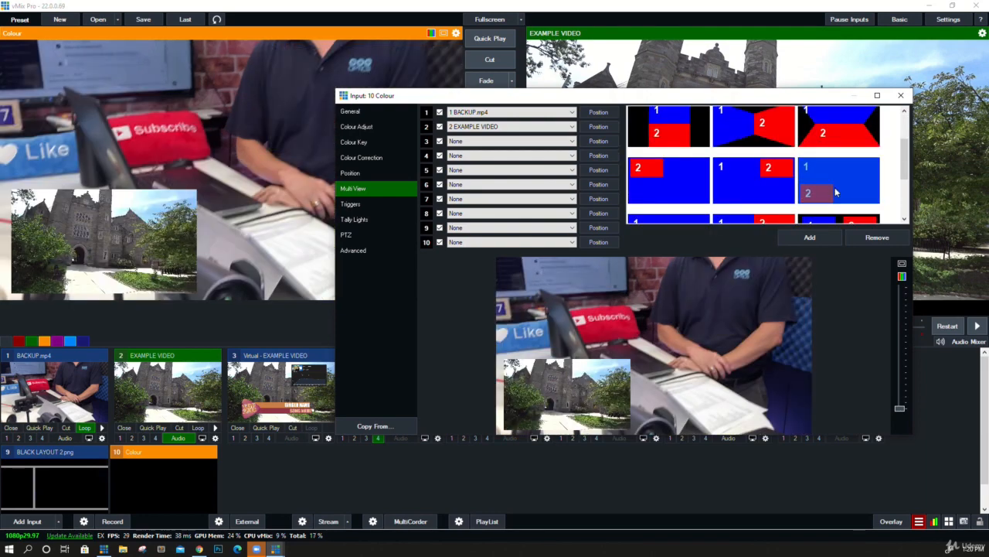
left_click(685, 175)
scroll(685, 175, "down", 2)
left_click(671, 190)
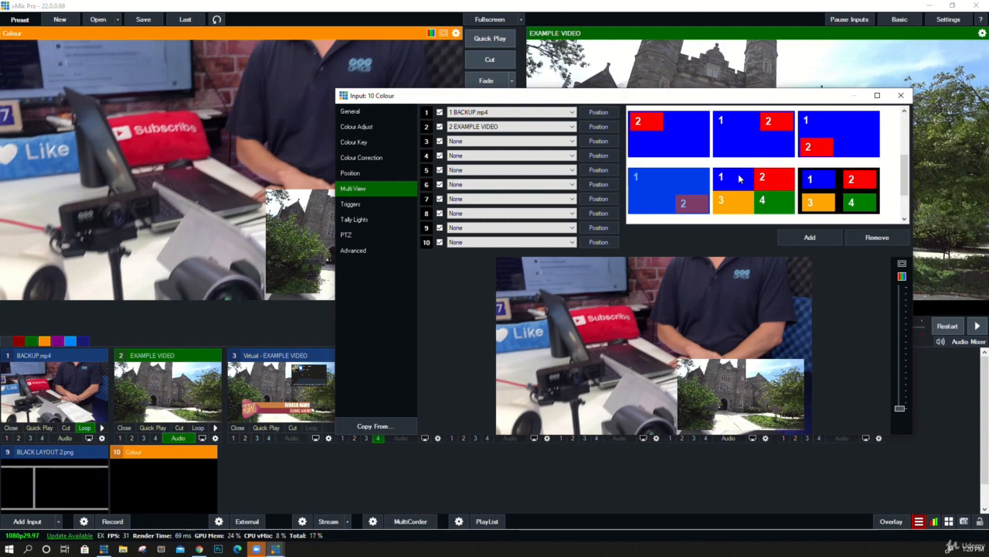
Step: Try the two four-layer grid templates on the Colour input, ending with the nine-layer grid template
left_click(739, 178)
left_click(830, 186)
scroll(831, 186, "down", 2)
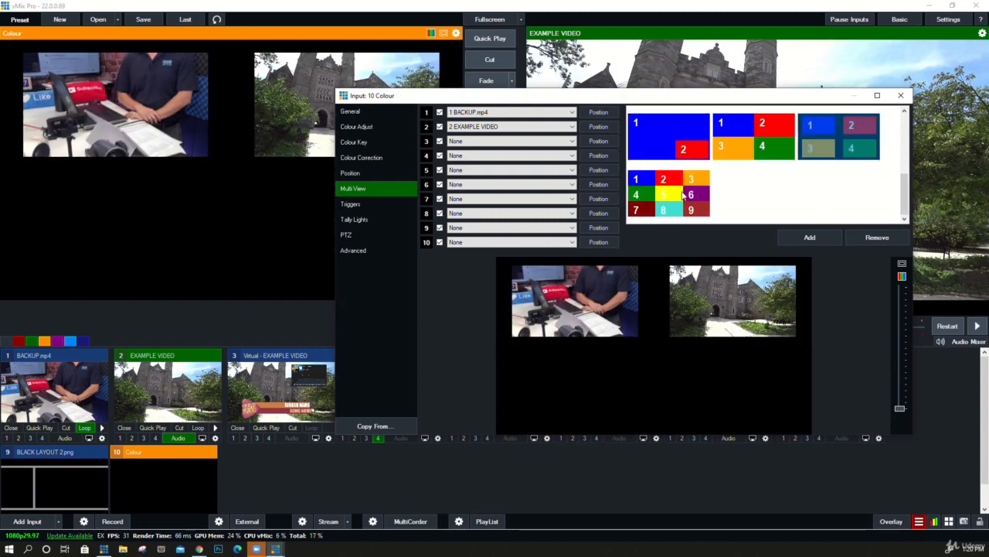
left_click(683, 195)
Step: Clear multi view layers 2 and 1 of the Colour input by setting both to None
left_click(541, 127)
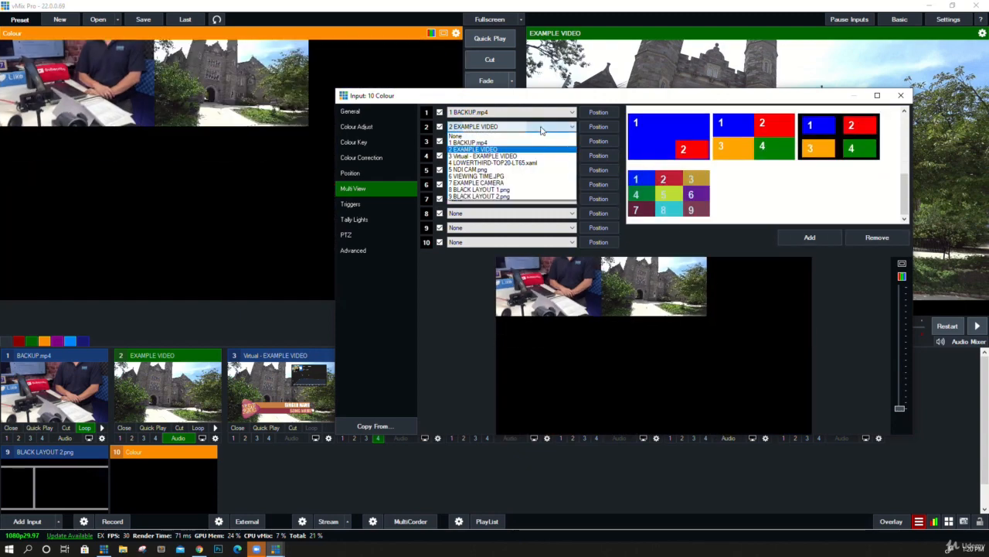
left_click(527, 130)
left_click(531, 114)
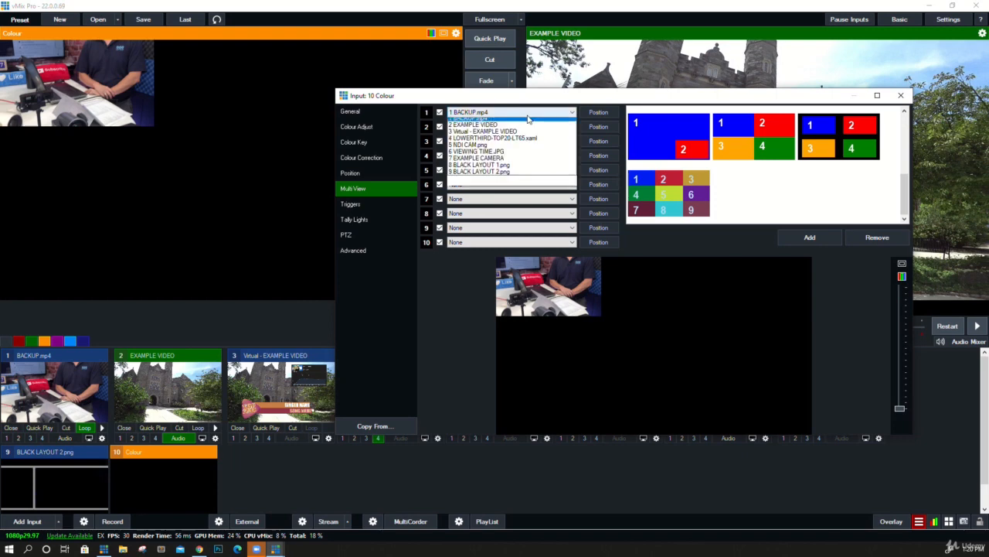
left_click(528, 117)
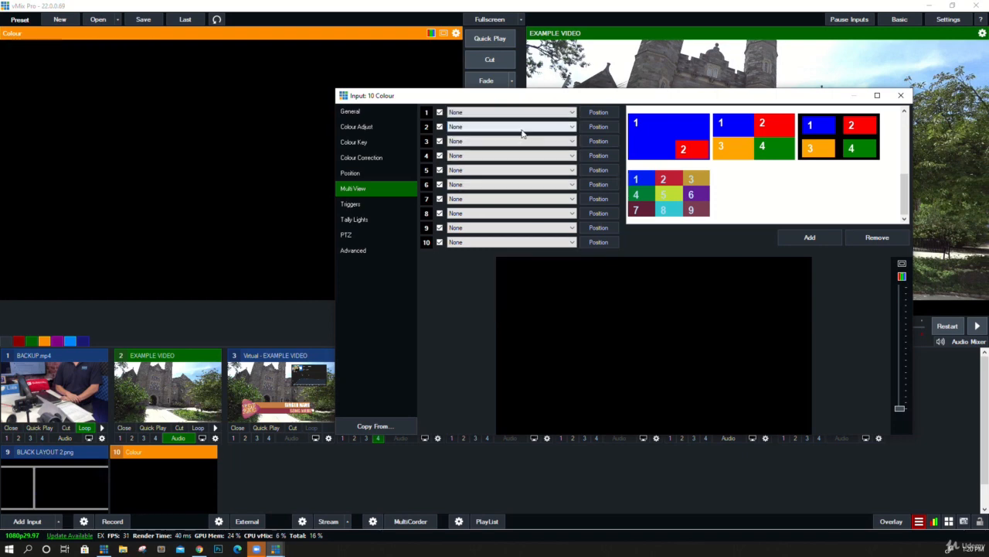
Step: Assign BLACK LAYOUT 2.png to multi view layer 10 and EXAMPLE VIDEO to layer 8 of the Colour input
left_click(517, 243)
left_click(523, 312)
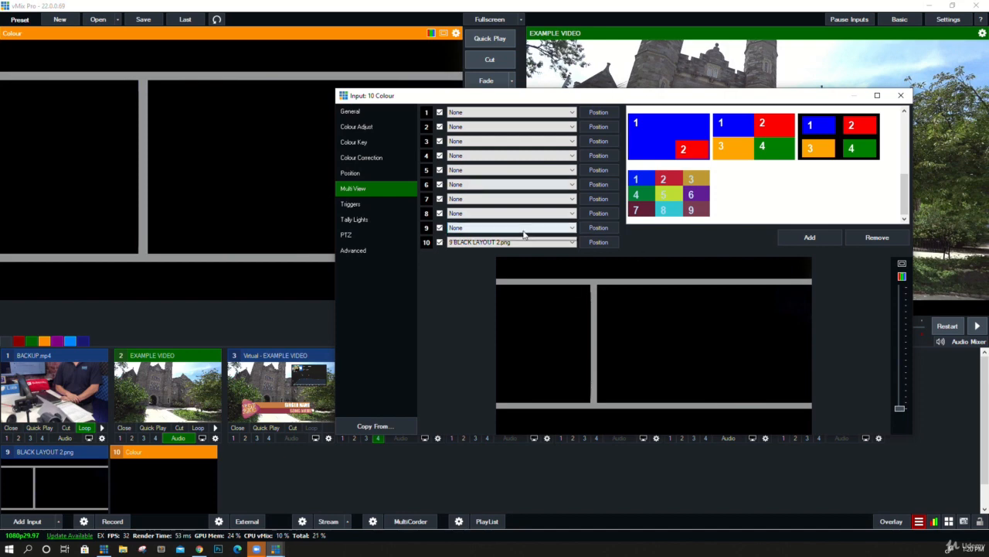
left_click(524, 230)
left_click(528, 226)
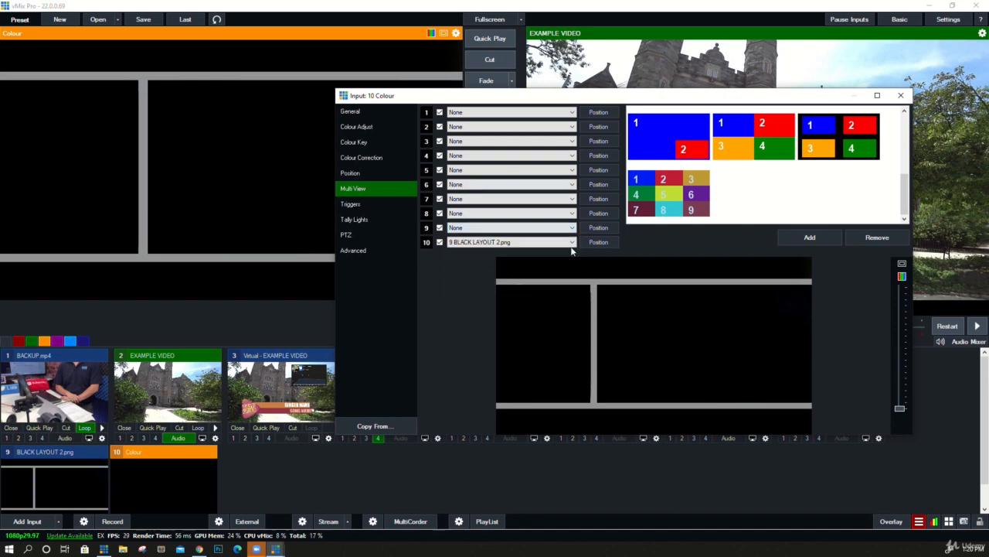
left_click(507, 216)
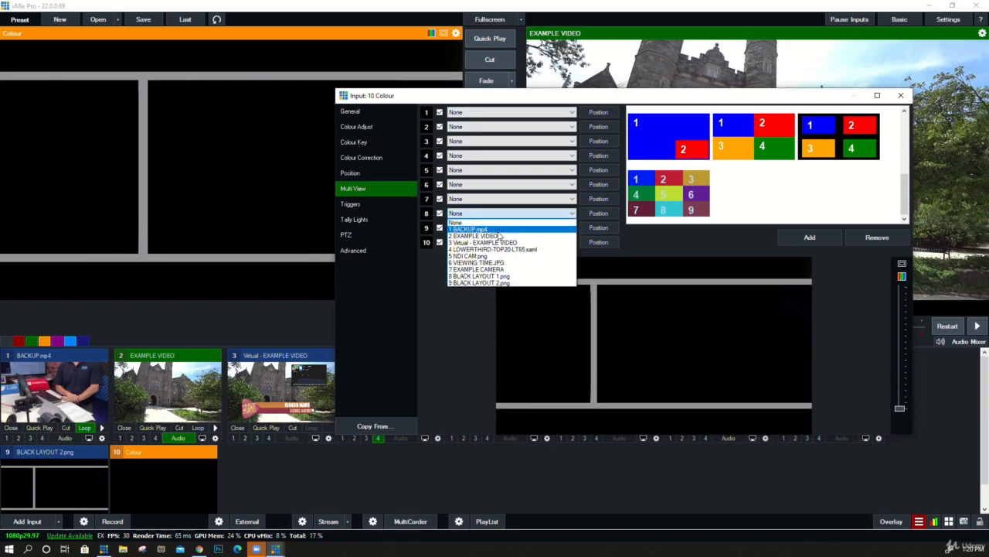
left_click(499, 236)
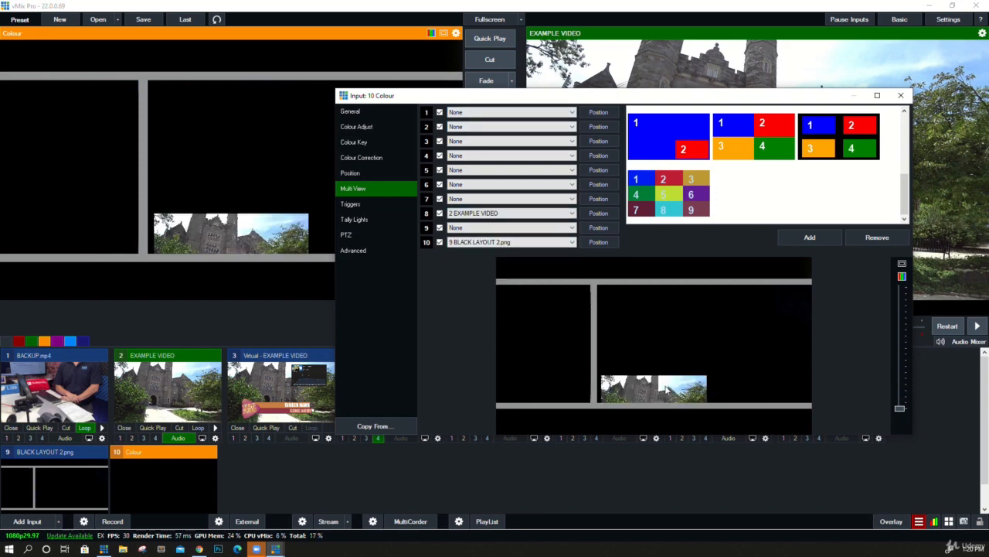
left_click_drag(667, 389, 681, 342)
left_click(616, 244)
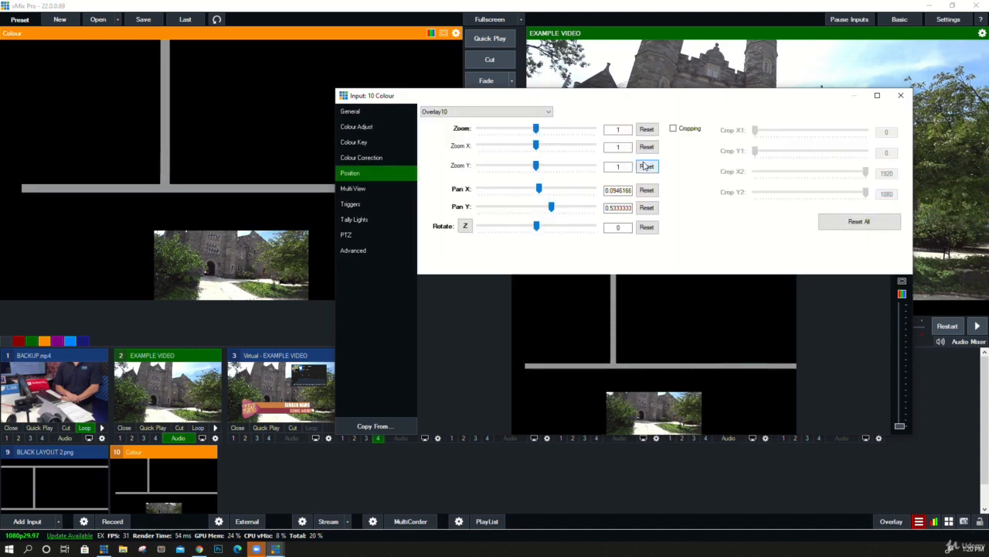
left_click(646, 189)
left_click(647, 208)
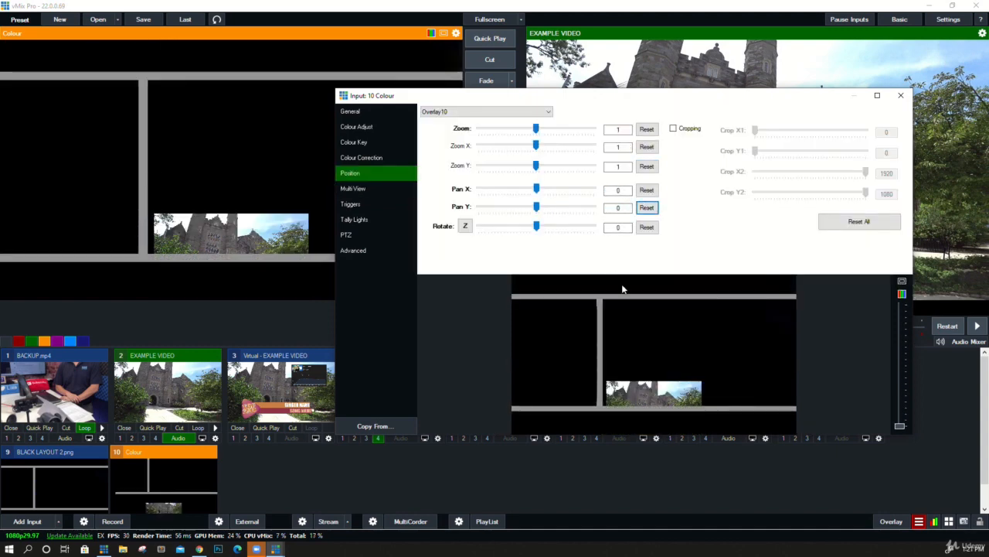
Step: Move and enlarge the EXAMPLE VIDEO layer 8 to a zoom of about 0.71 so it fills the layout's wide right frame
left_click(399, 185)
left_click(602, 216)
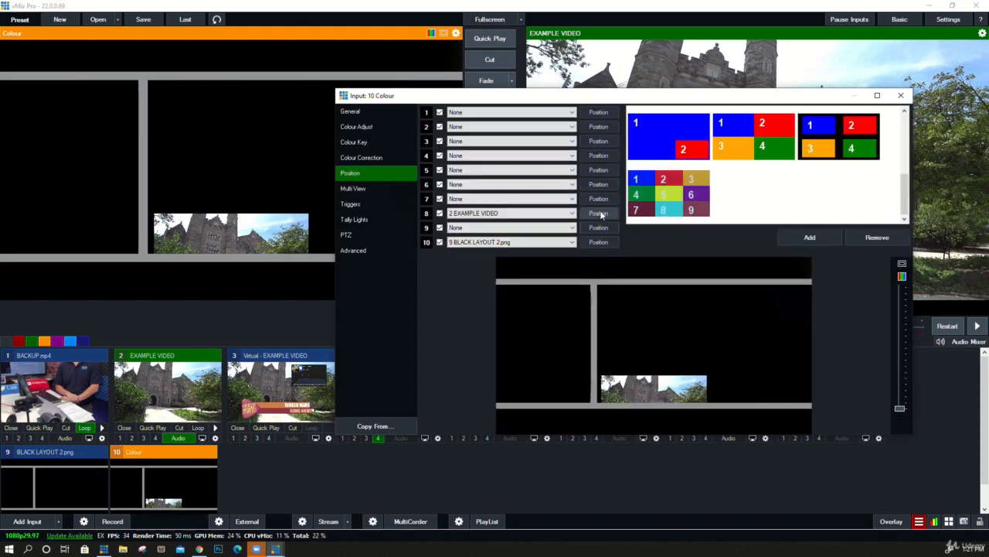
left_click_drag(636, 391, 678, 334)
scroll(712, 342, "up", 5)
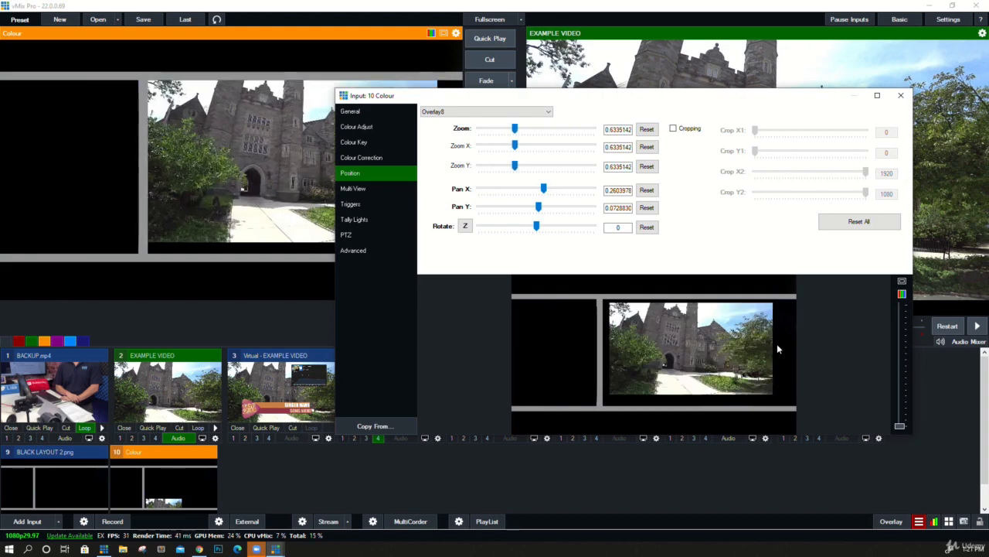
scroll(729, 340, "down", 3)
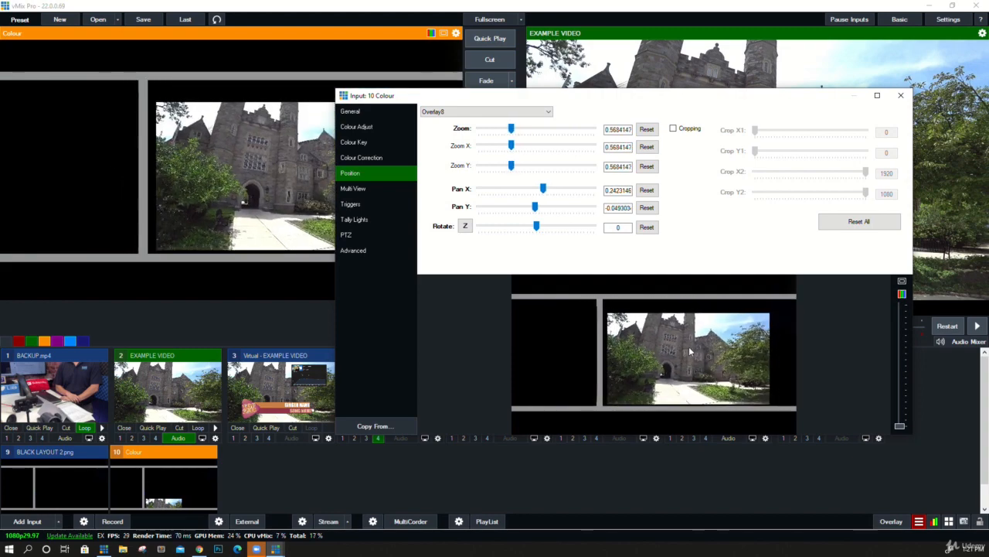
scroll(711, 340, "up", 1)
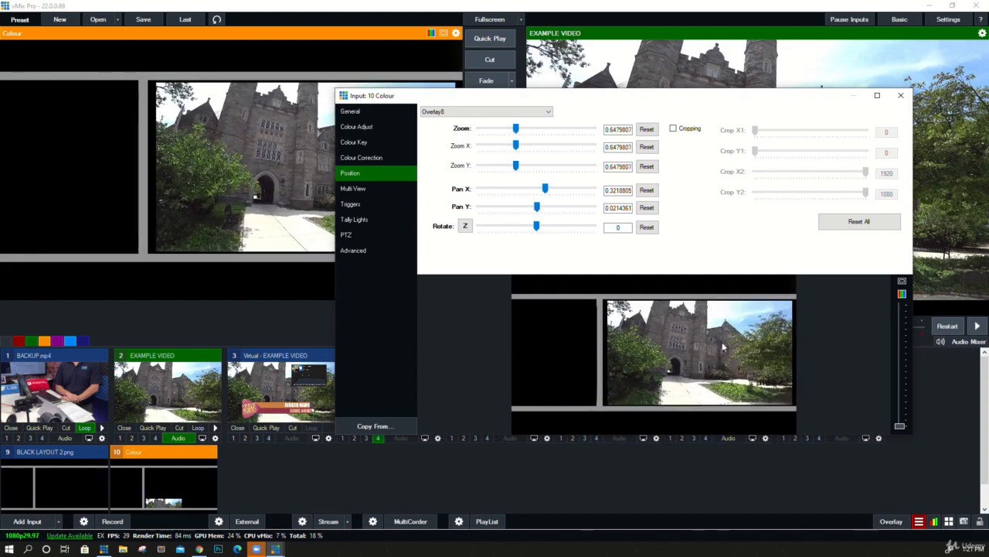
scroll(721, 342, "up", 1)
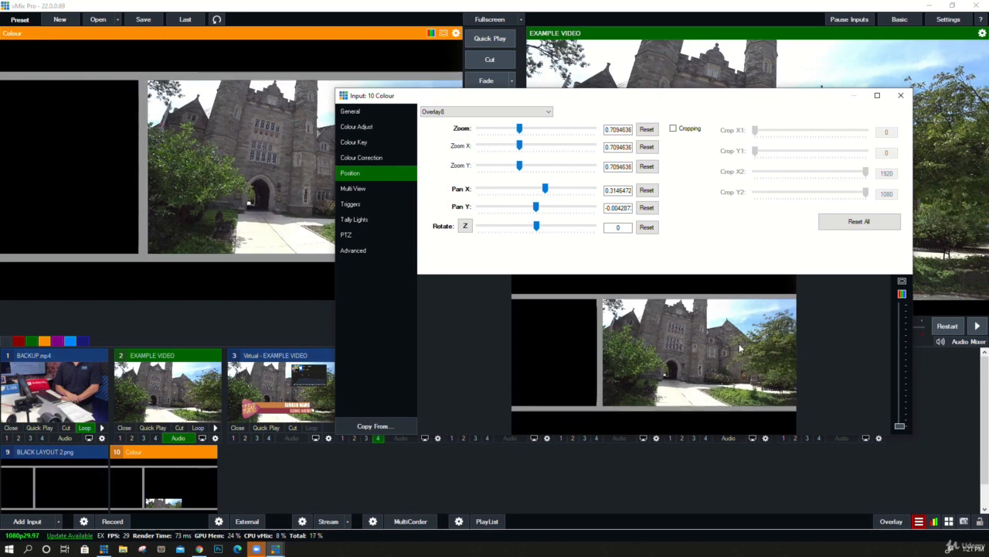
Step: Assign EXAMPLE CAMERA to multi view layer 7 and fit it into the layout's narrow left frame at a zoom of about 0.70
left_click(385, 188)
left_click(493, 197)
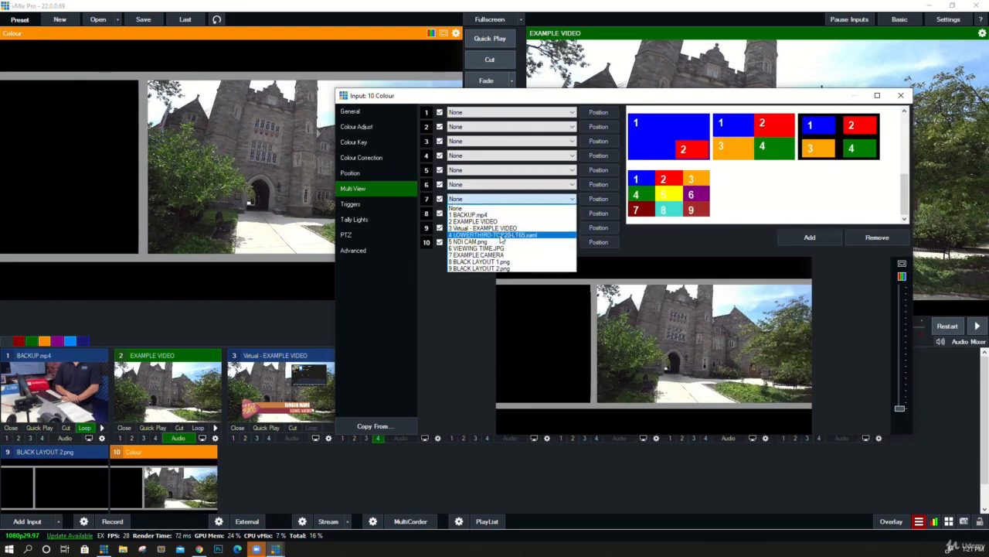
left_click(503, 255)
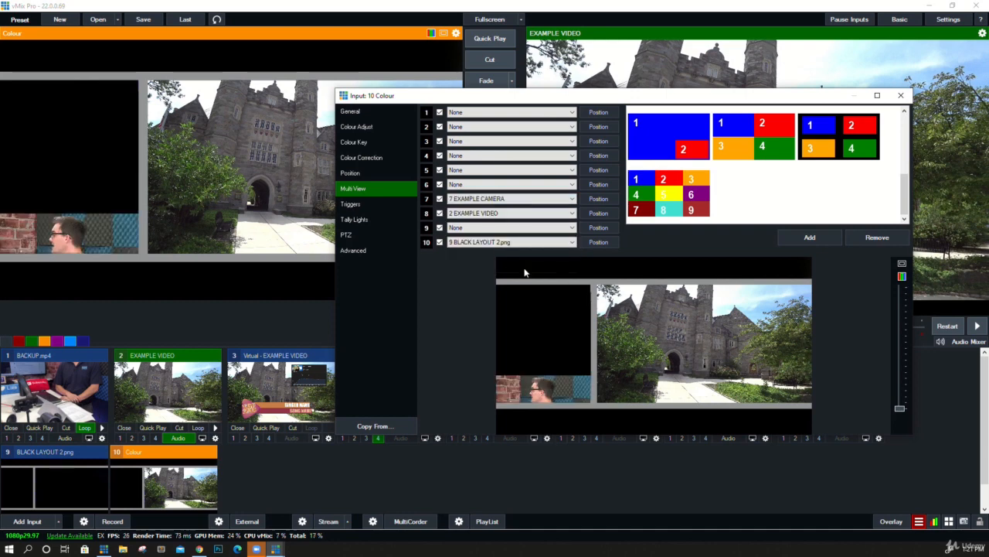
left_click(598, 199)
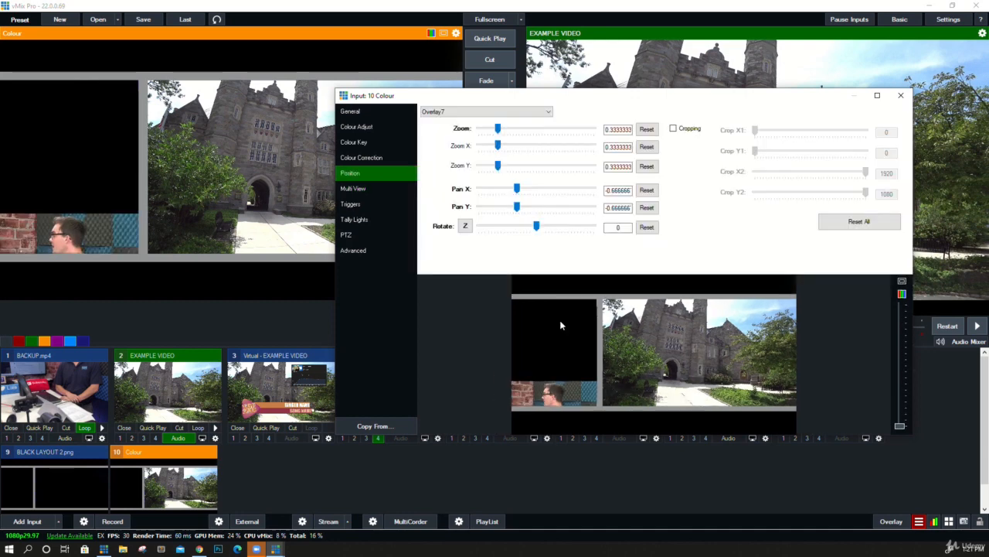
left_click_drag(560, 320, 666, 324)
left_click_drag(582, 327, 585, 333)
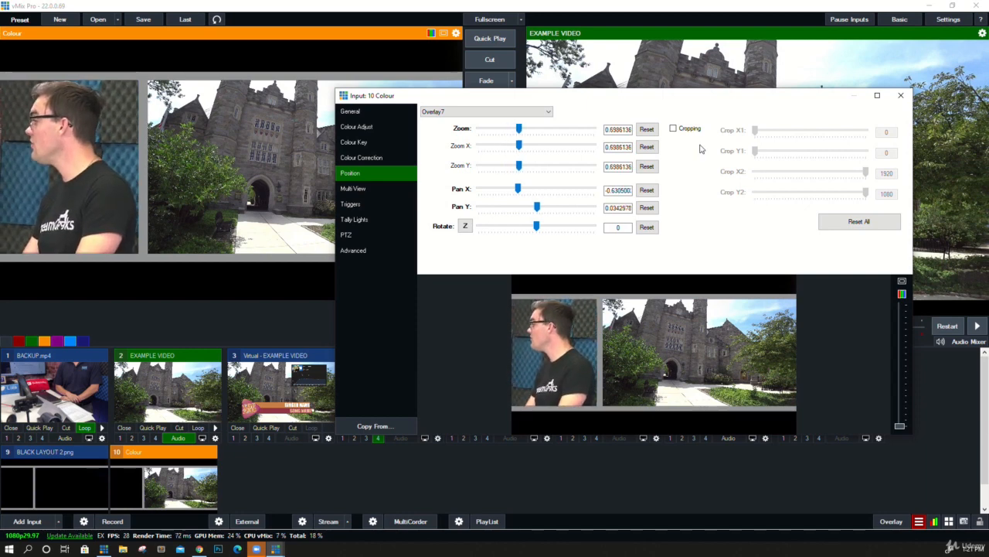
Step: Enable cropping on the EXAMPLE CAMERA layer and set Crop X1 to about 223
left_click(673, 128)
left_click_drag(749, 134, 779, 141)
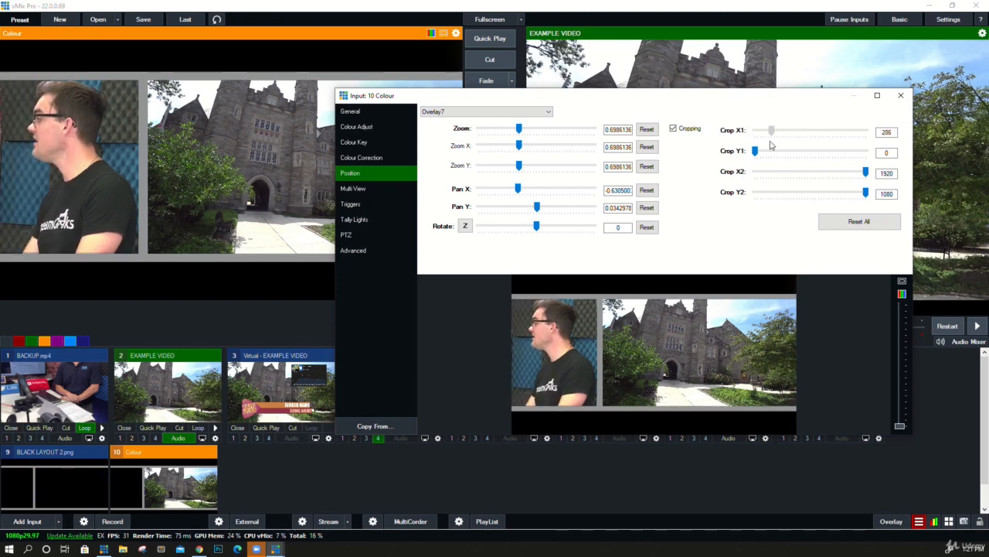
mouse_move(769, 146)
left_mouse_down()
mouse_move(800, 141)
mouse_move(777, 140)
left_mouse_up()
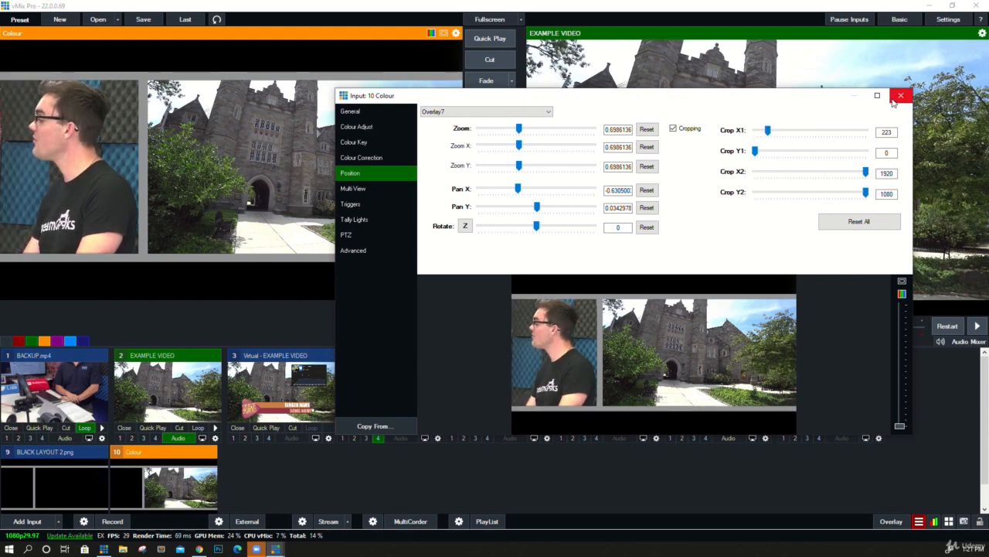
Step: Assign LOWERTHIRD-TOP20-LT65.xaml to multi view layer 9 of the Colour input and cut the Colour input to the program output
left_click(378, 190)
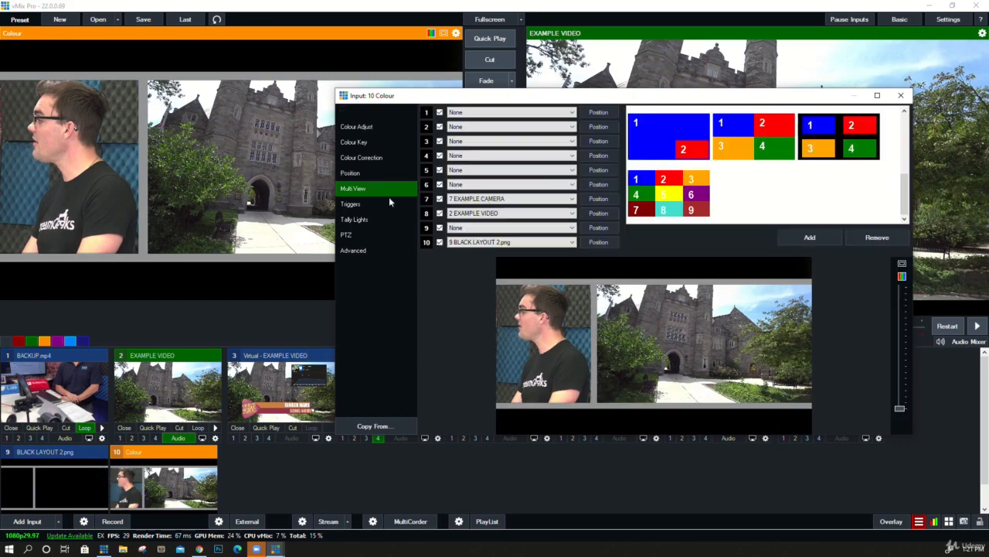
left_click(473, 229)
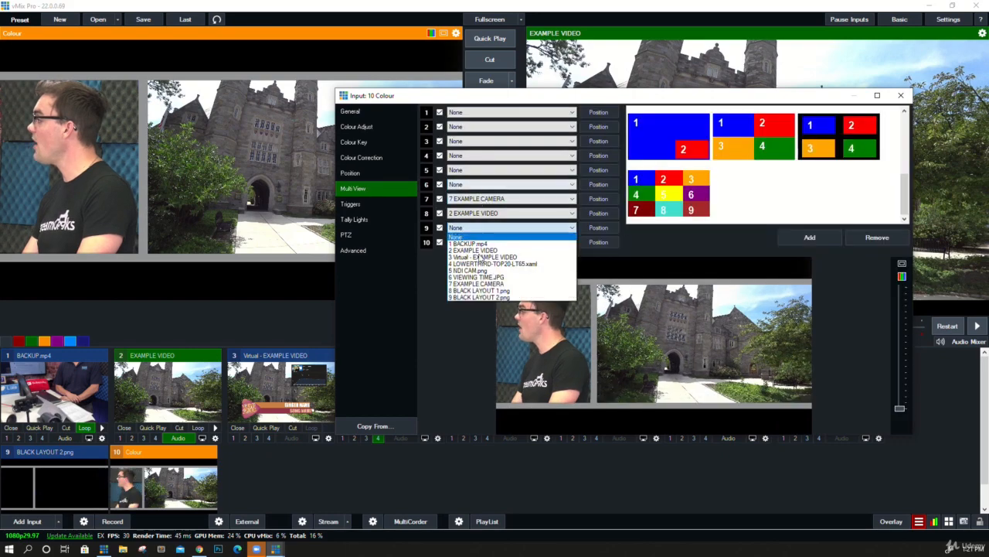
left_click(514, 271)
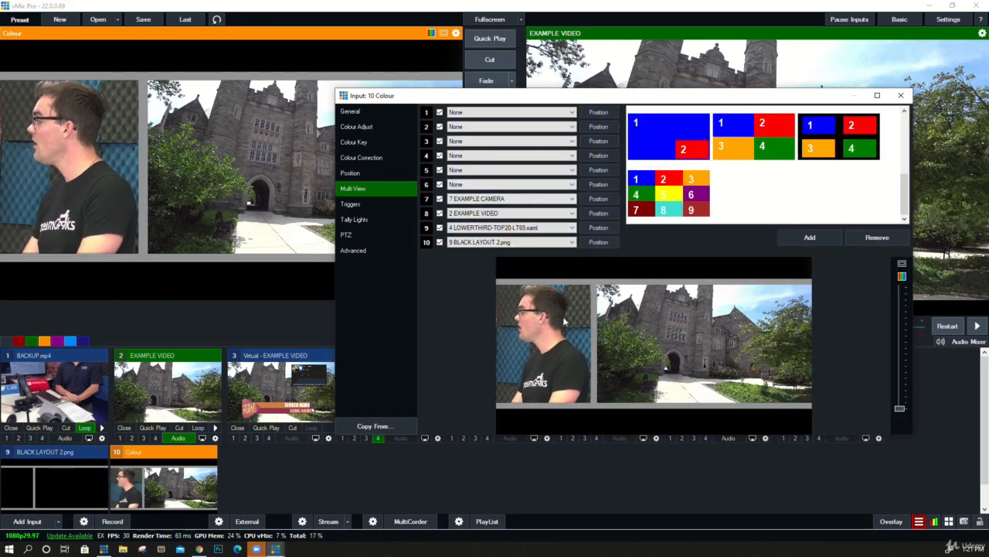
left_click(901, 96)
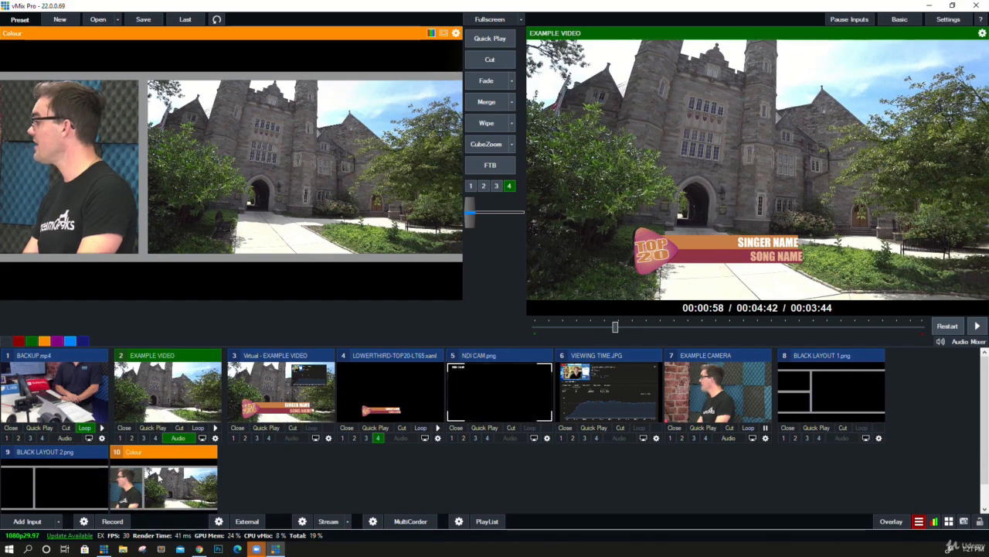
left_click(489, 61)
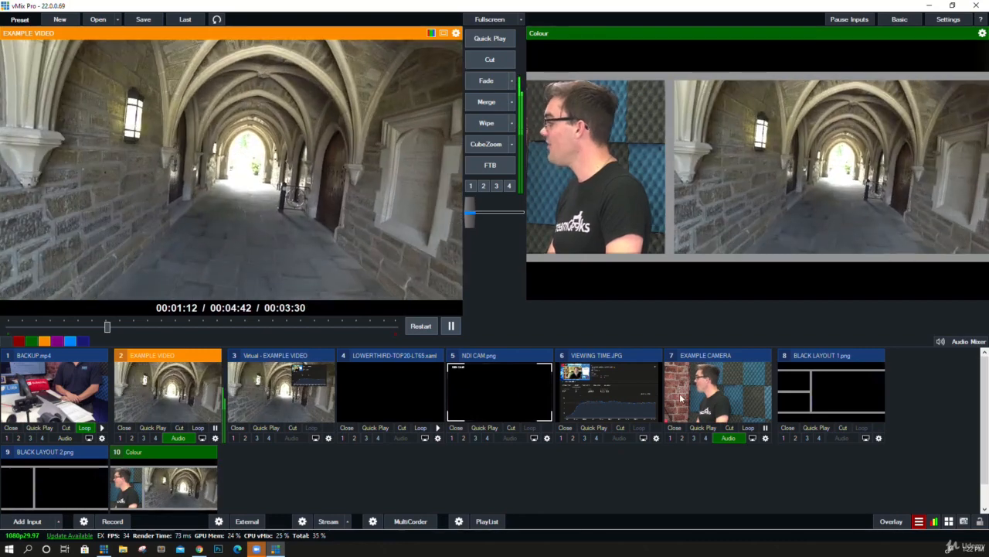
Step: Assign NDI CAM.png to multi view layer 10 of EXAMPLE CAMERA and cut the camera to the program output
left_click(700, 395)
right_click(701, 396)
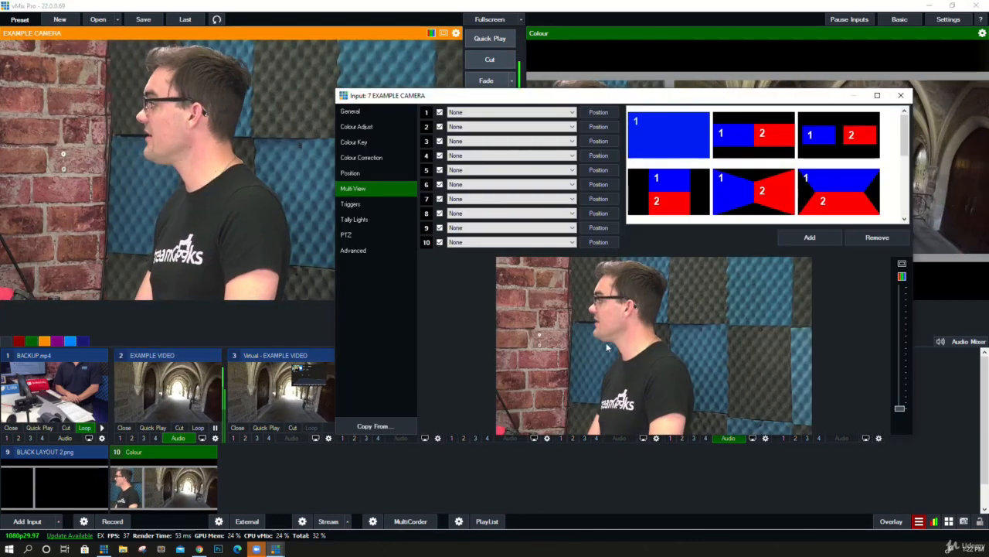
left_click(526, 242)
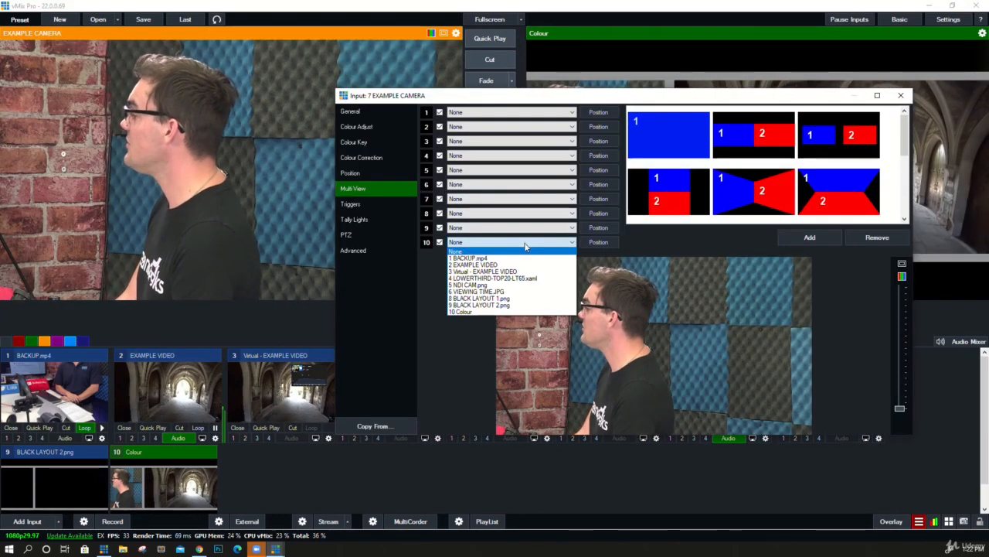
left_click(522, 286)
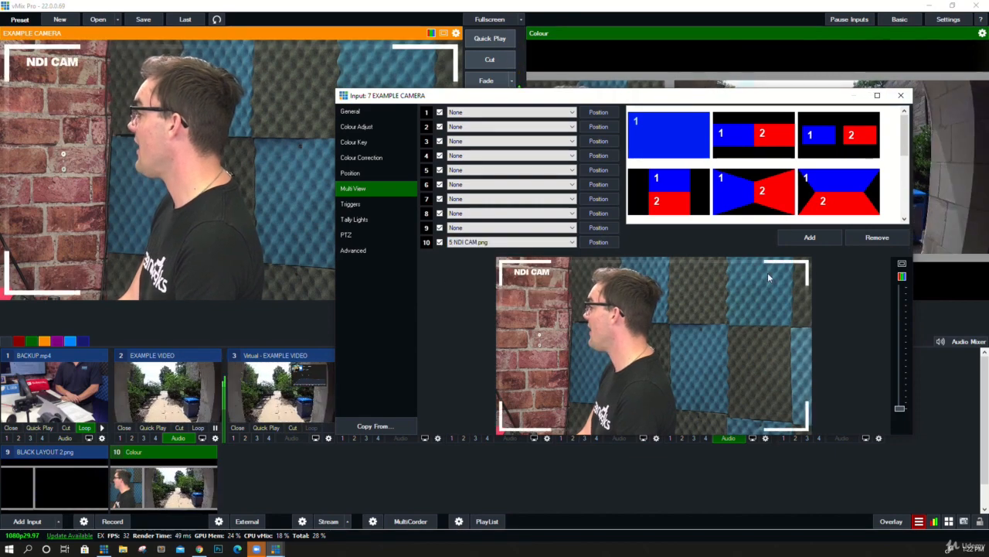
left_click(902, 99)
left_click(503, 64)
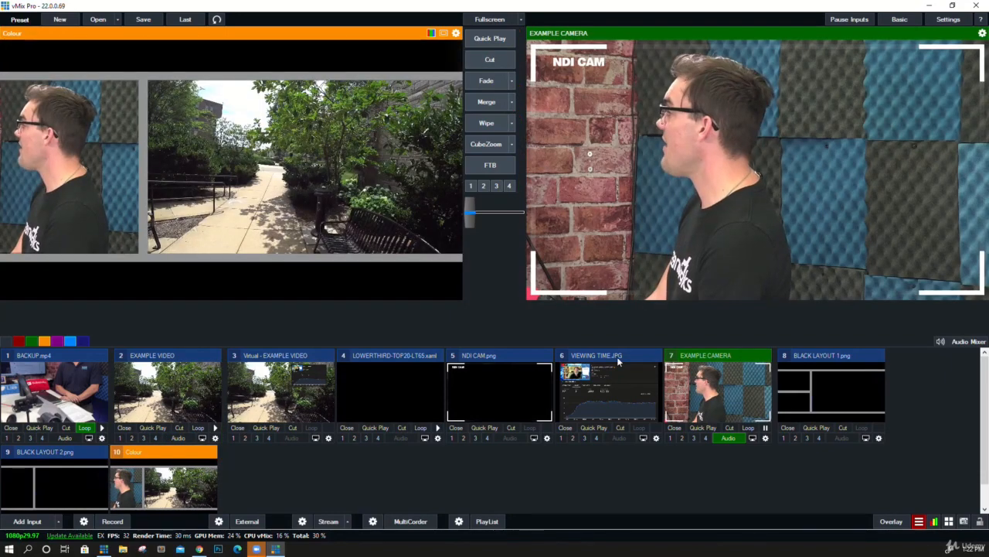
Step: Clear multi view layer 10 of EXAMPLE CAMERA by setting it to None, and close its settings
left_click(765, 439)
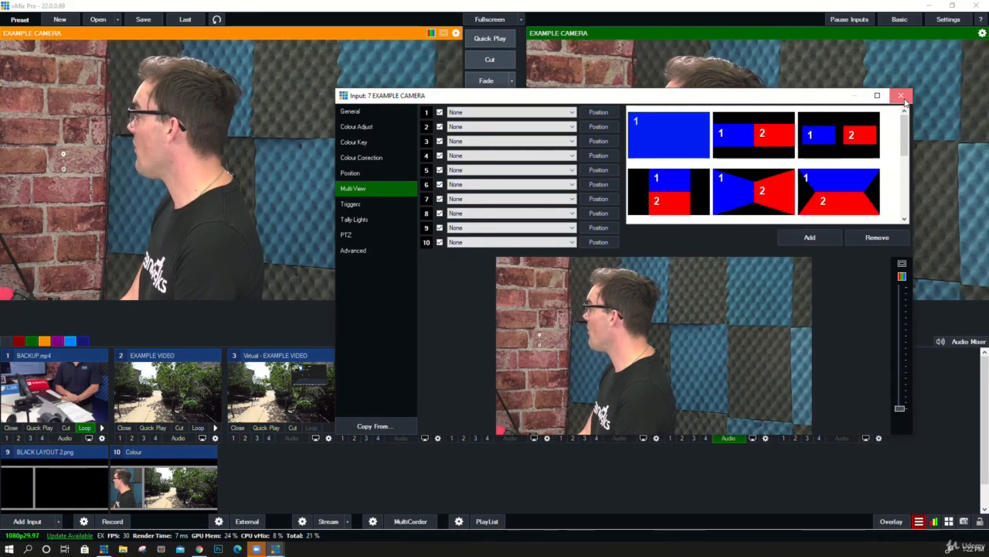
left_click(902, 96)
Step: Toggle NDI CAM.png on and off in overlay channel 4, and show the lower third in overlay channel 3
left_click(487, 439)
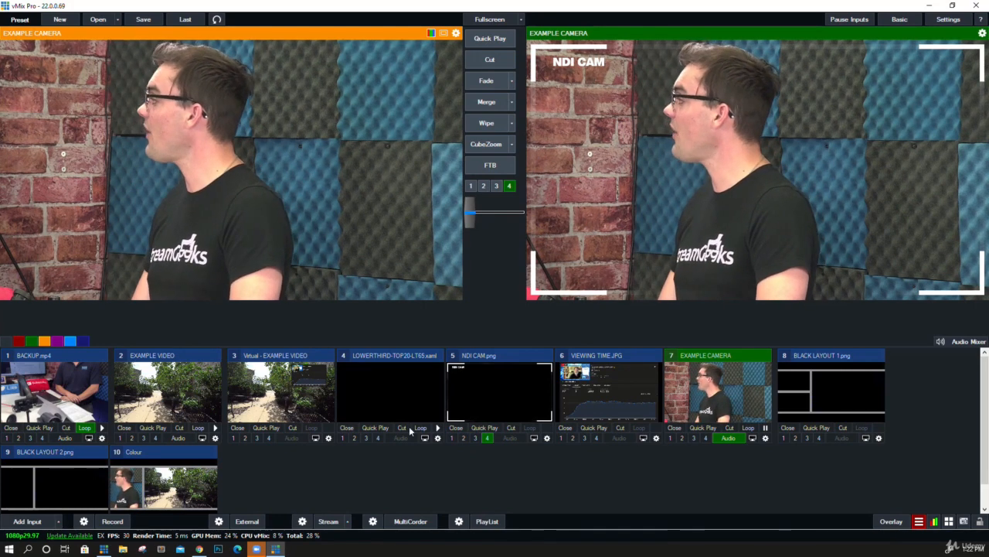
left_click(365, 437)
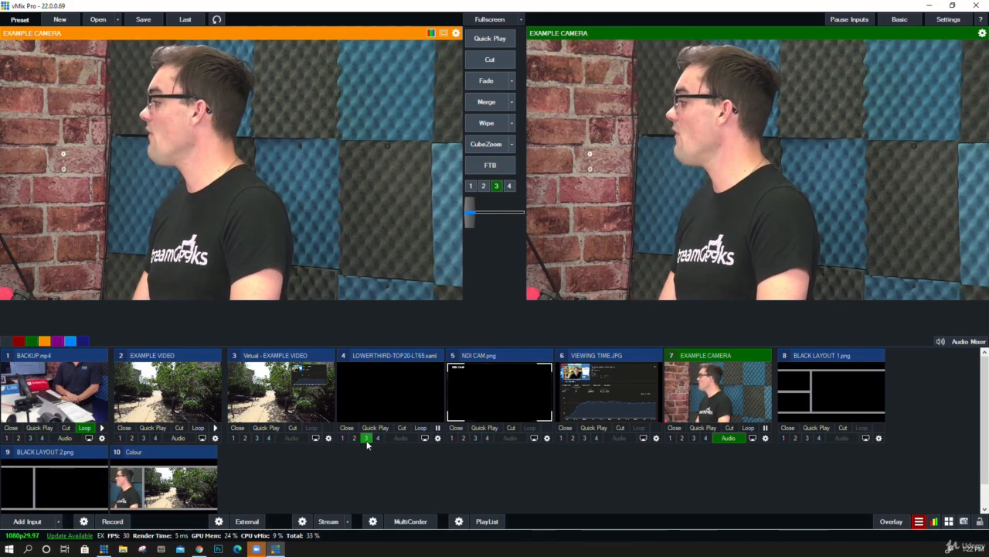